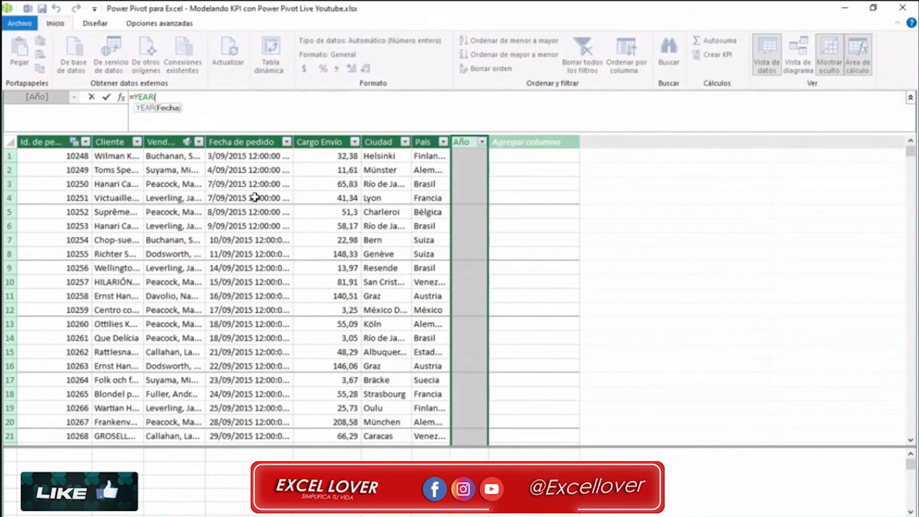
# Complete the Año column formula as =YEAR(Pedidos[Fecha de pedido]) and return to the pivot table worksheet.
pyautogui.click(255, 199)
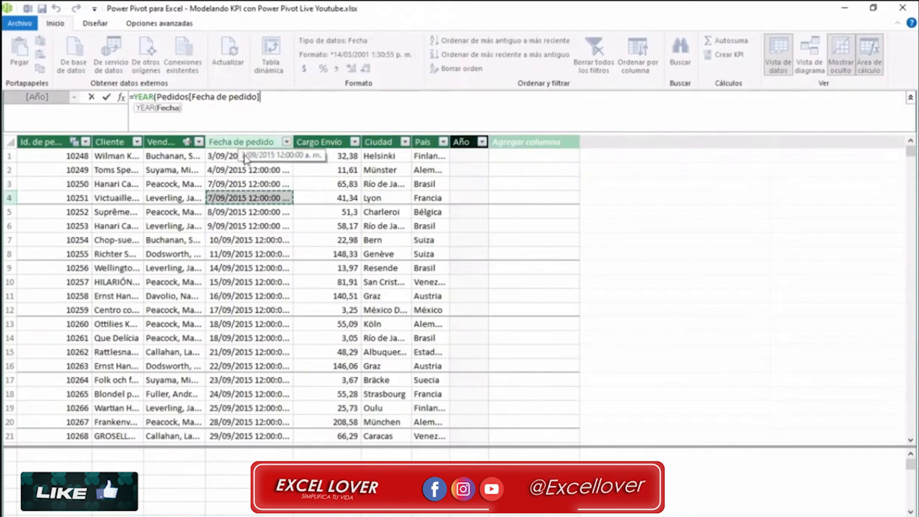
pyautogui.write(')')
pyautogui.press('Return')
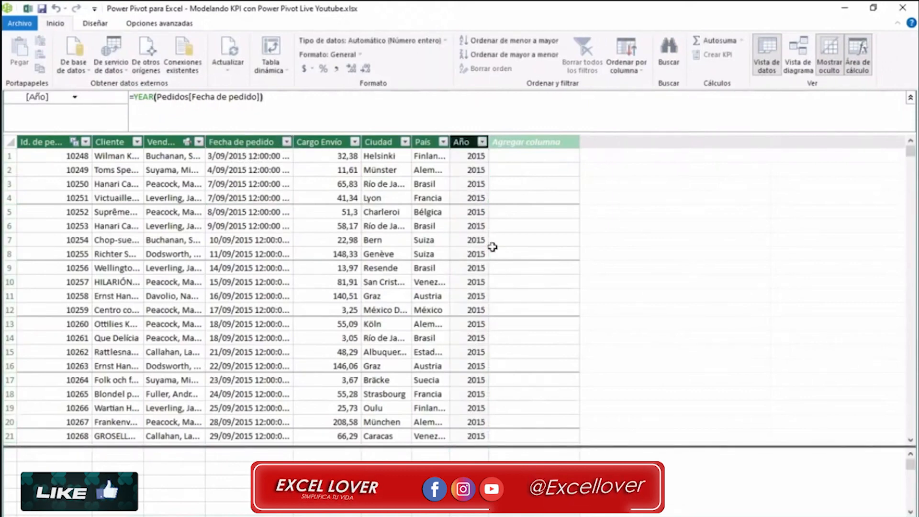
pyautogui.click(469, 226)
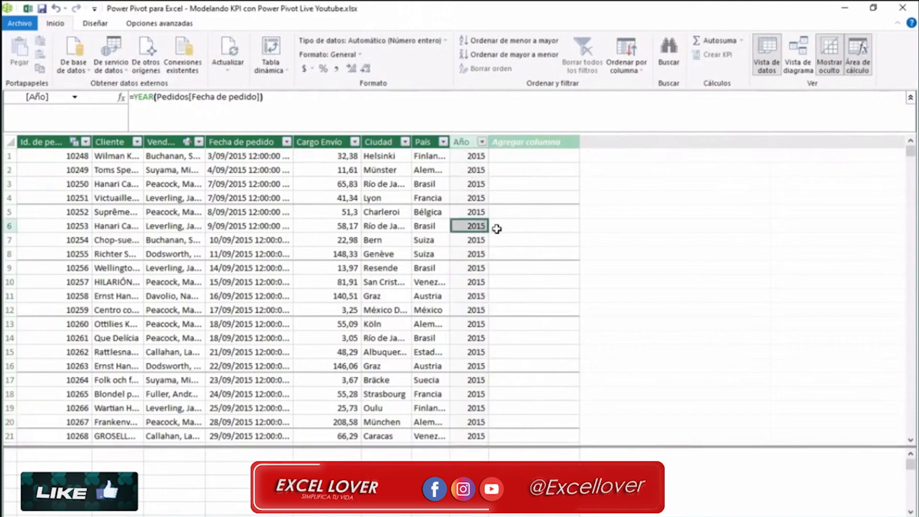
pyautogui.click(904, 11)
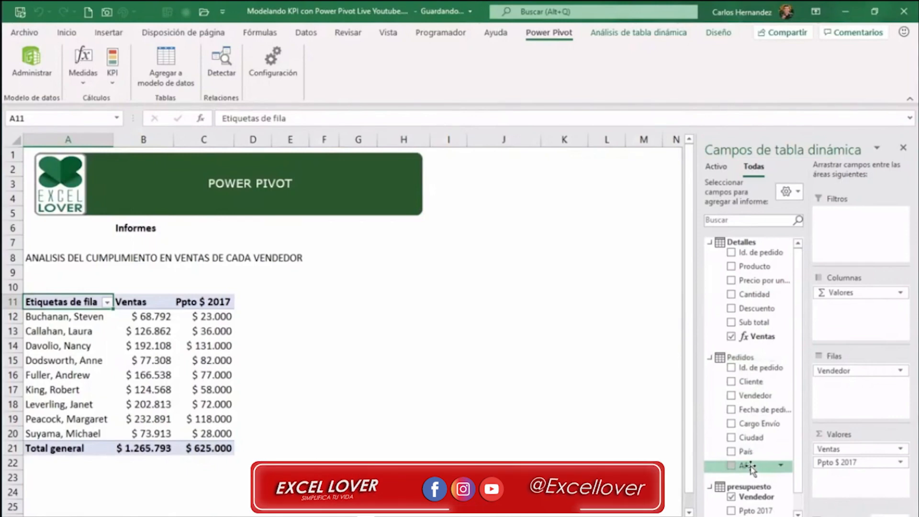
# Add the Año field from Pedidos as a pivot table report filter and filter the report to 2017.
pyautogui.moveTo(751, 467); pyautogui.dragTo(868, 239)
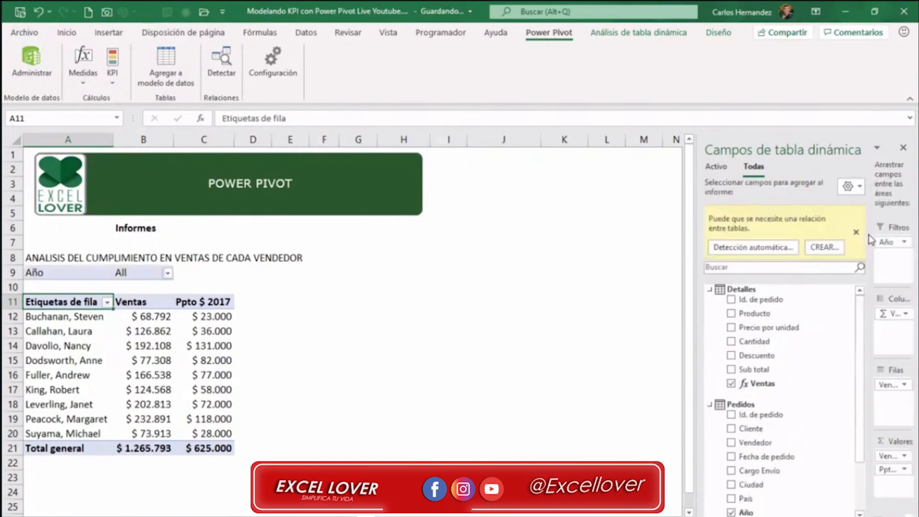
pyautogui.click(168, 273)
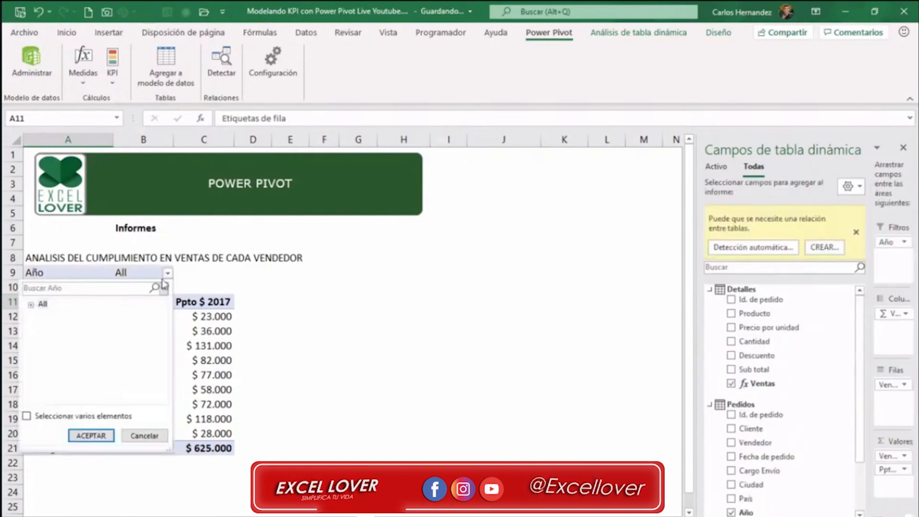
pyautogui.click(31, 305)
pyautogui.click(61, 338)
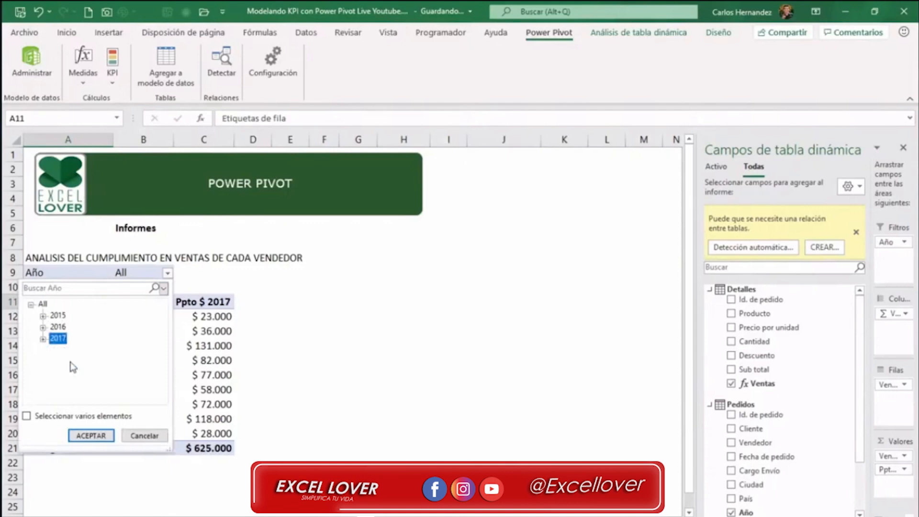
pyautogui.click(89, 436)
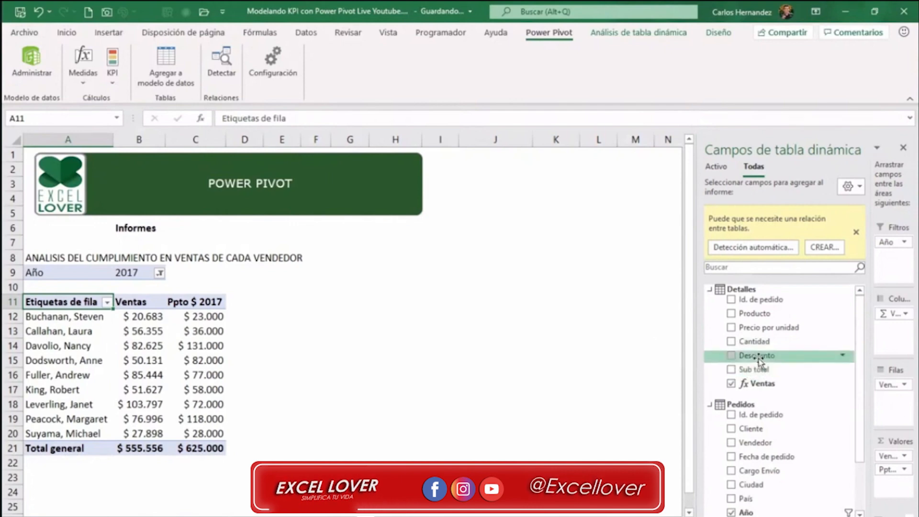
# Dismiss the table relationship suggestion in the pivot table's field list.
pyautogui.moveTo(757, 369); pyautogui.dragTo(789, 442)
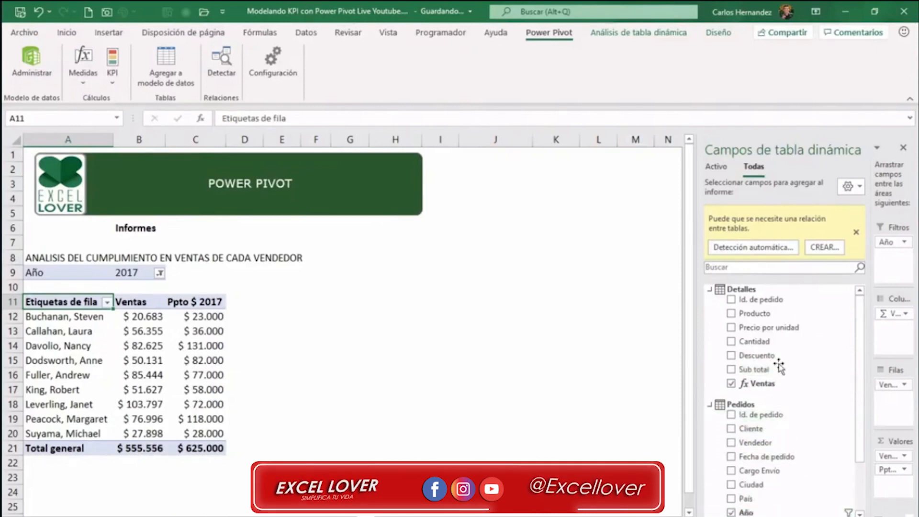
pyautogui.scroll(-3, 776, 374)
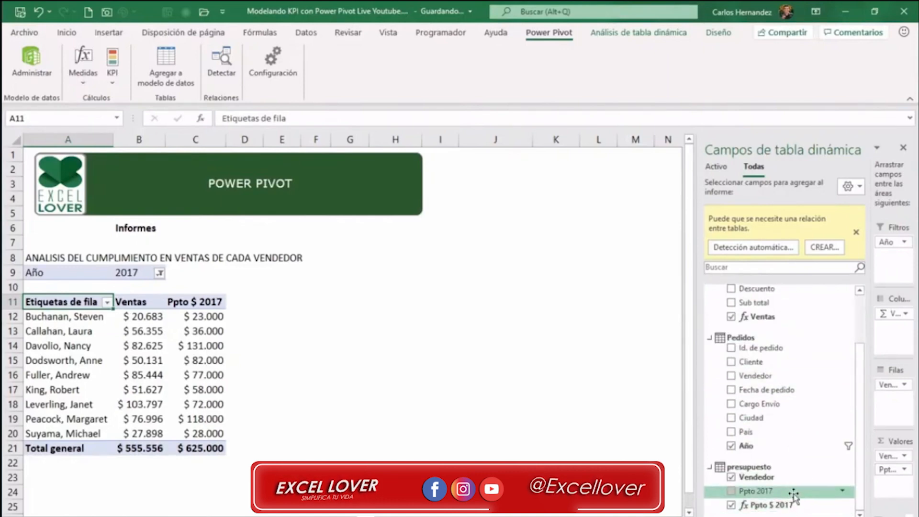
pyautogui.scroll(3, 802, 379)
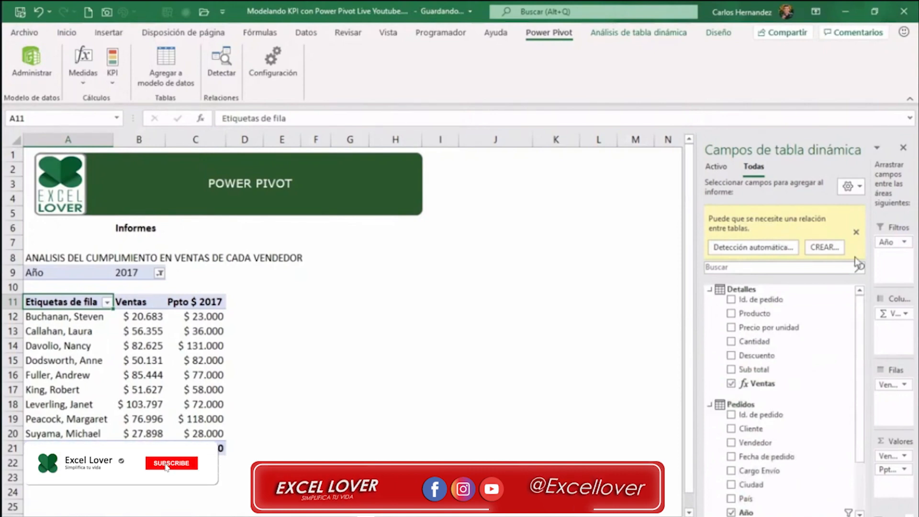
pyautogui.click(857, 233)
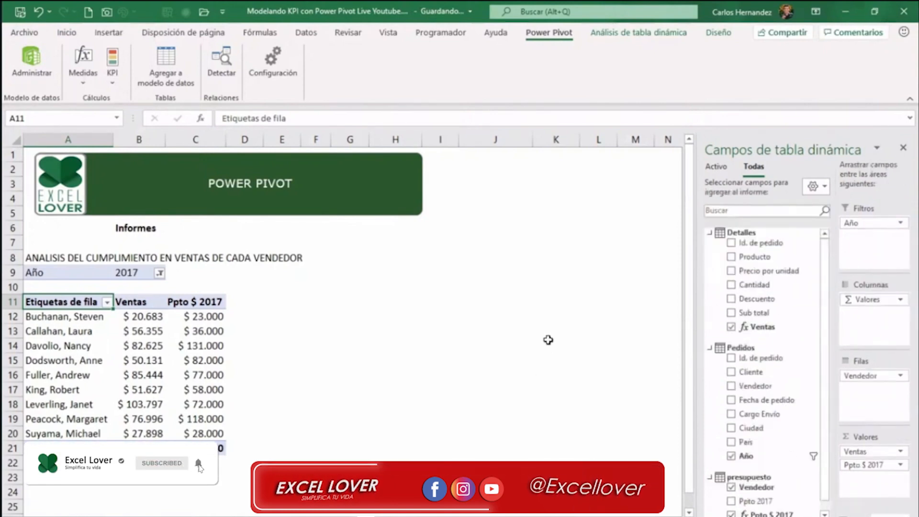
# Compare each salesperson's Ventas with the matching Ppto $ 2017 amount in the pivot table.
pyautogui.click(78, 318)
pyautogui.moveTo(77, 318); pyautogui.dragTo(76, 379)
pyautogui.moveTo(144, 318); pyautogui.dragTo(143, 390)
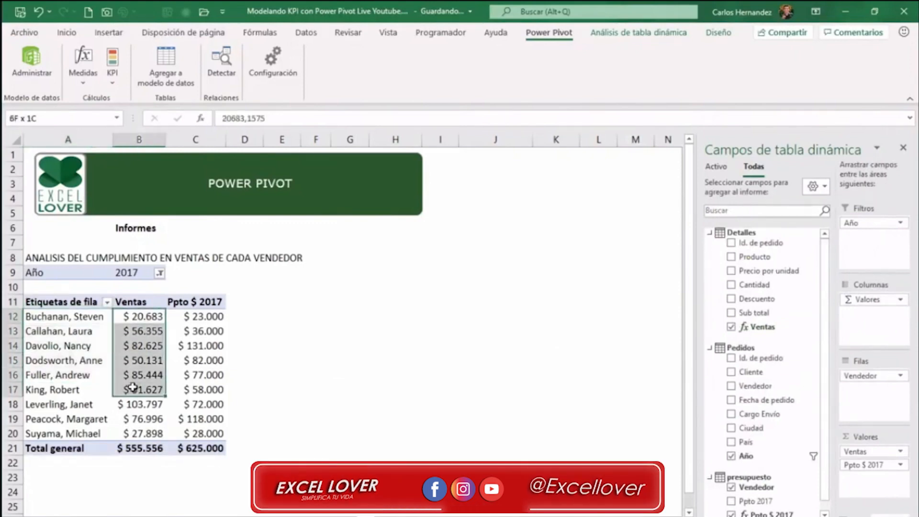
pyautogui.click(140, 275)
pyautogui.click(143, 346)
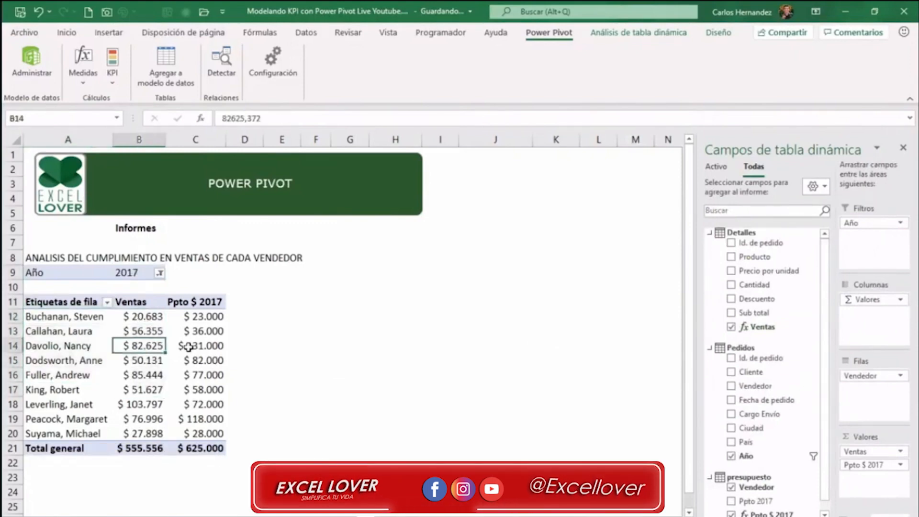
pyautogui.click(207, 305)
pyautogui.moveTo(207, 317); pyautogui.dragTo(203, 434)
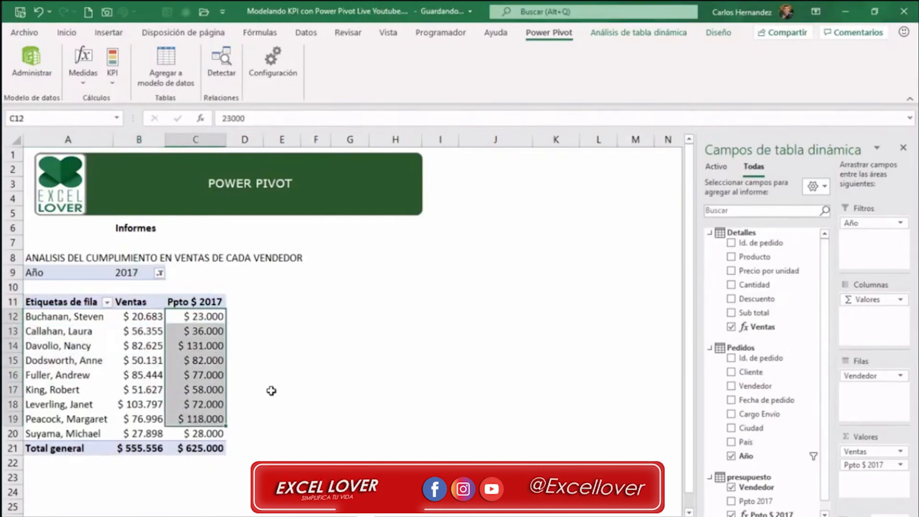
pyautogui.click(290, 346)
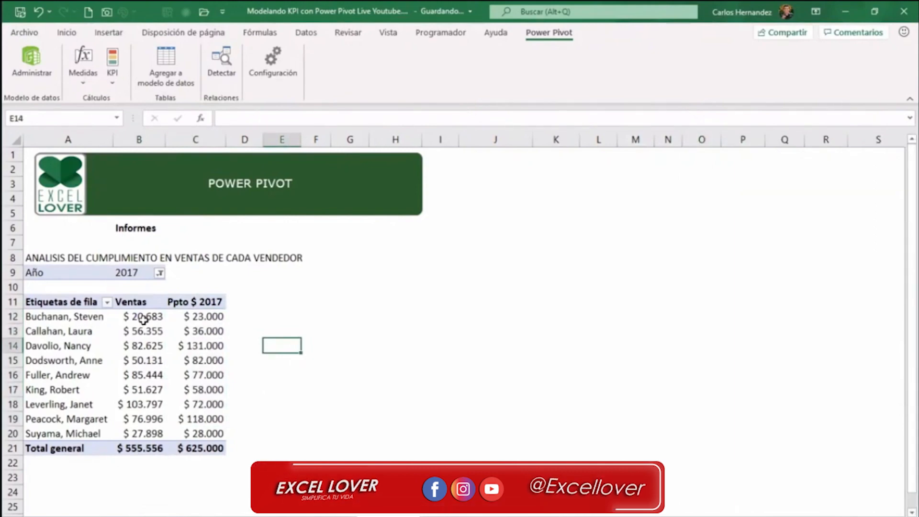
pyautogui.moveTo(146, 320)
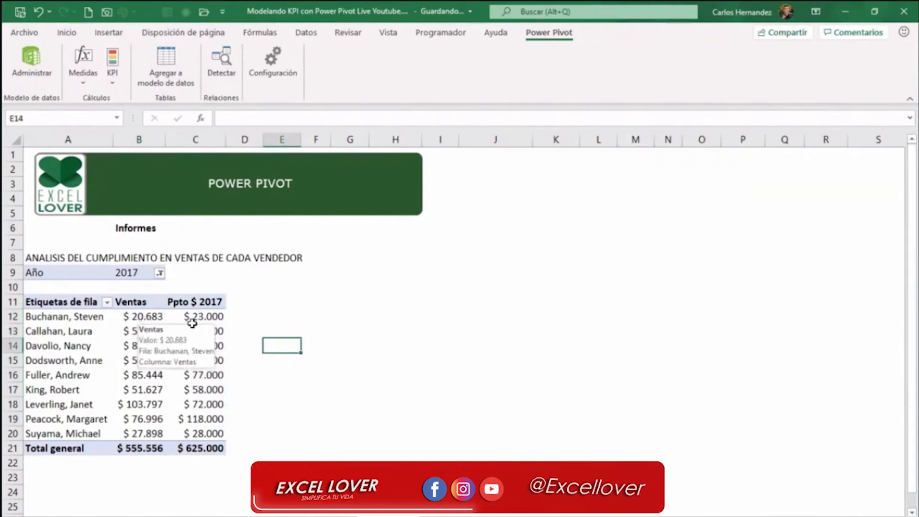
pyautogui.click(206, 320)
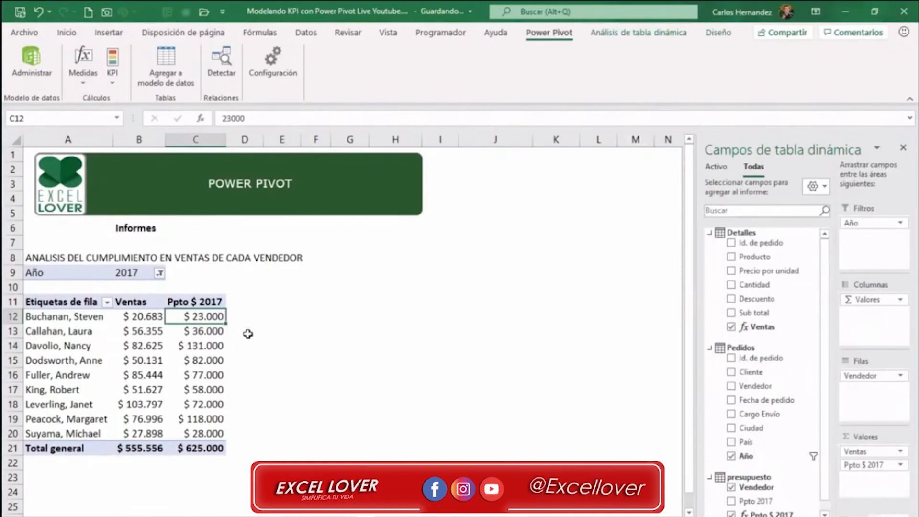
pyautogui.click(139, 316)
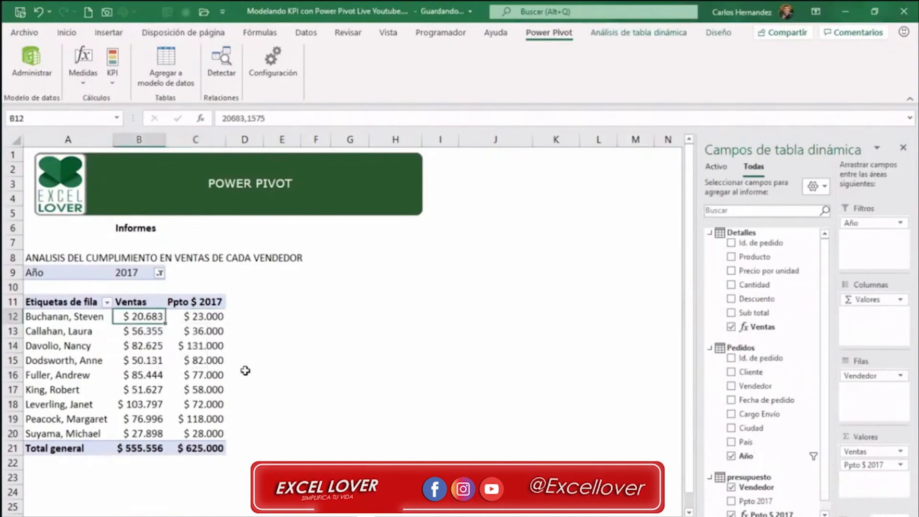
pyautogui.click(207, 317)
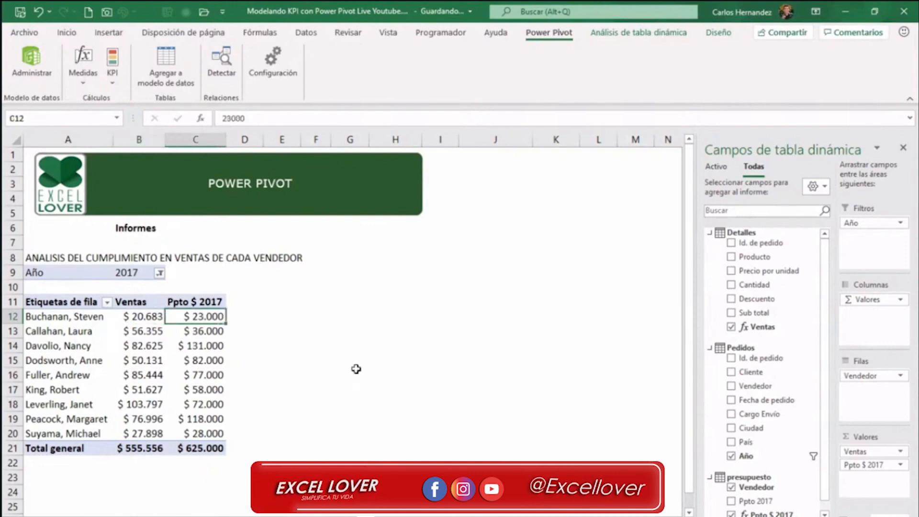
# Open the Power Pivot data model at the budget table and select the empty calculation cell below the Ppto $ 2017 measure.
pyautogui.click(31, 65)
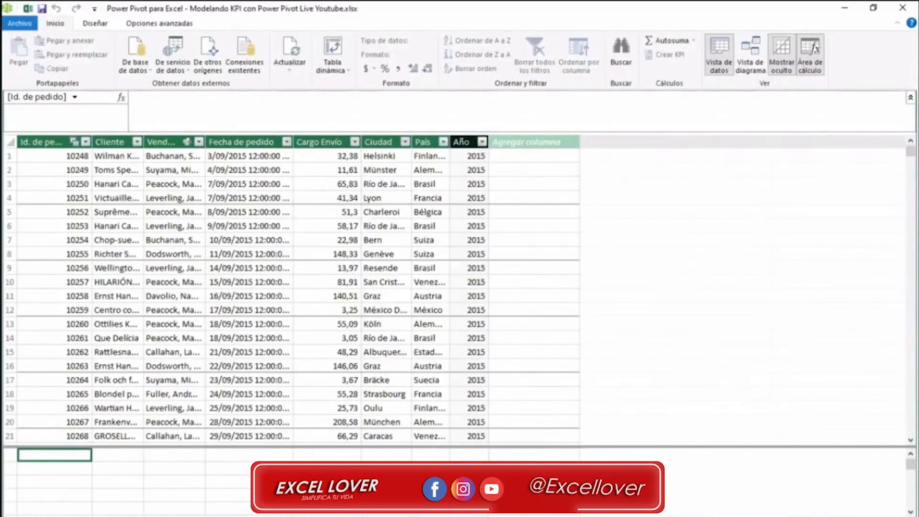
pyautogui.click(174, 516)
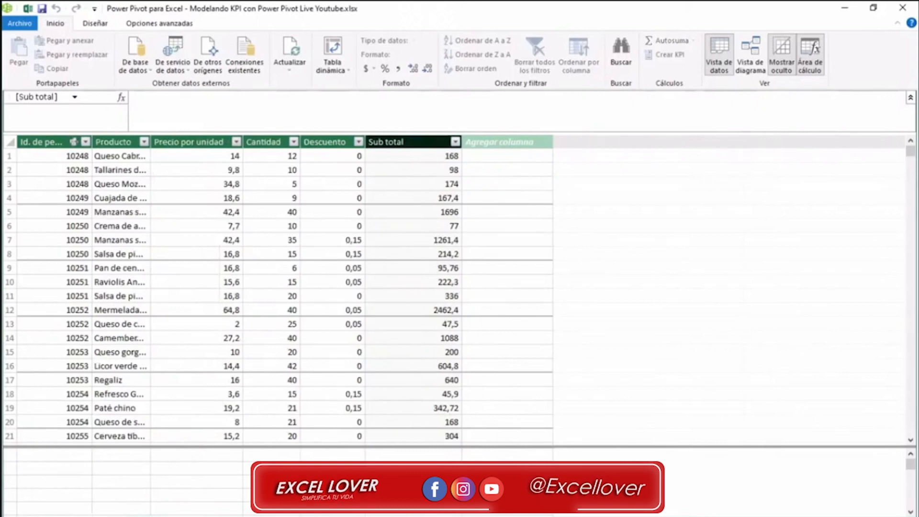
pyautogui.click(220, 515)
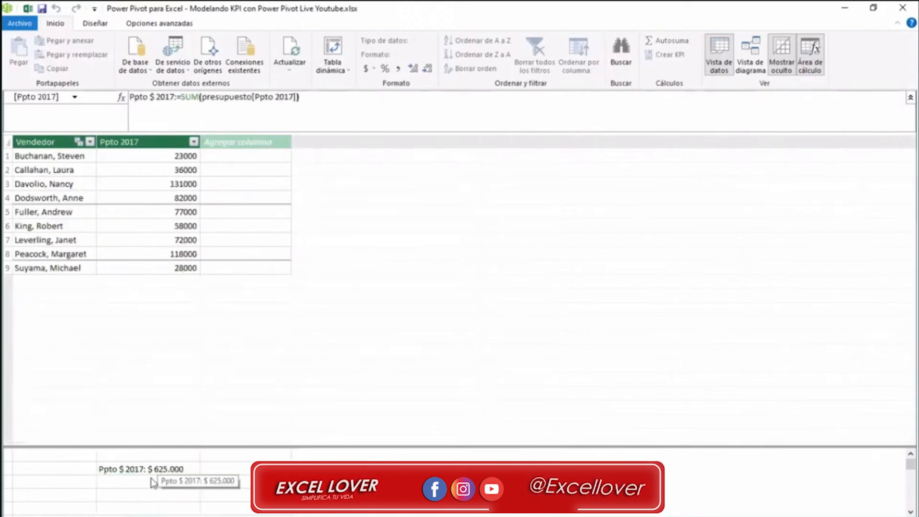
pyautogui.click(126, 483)
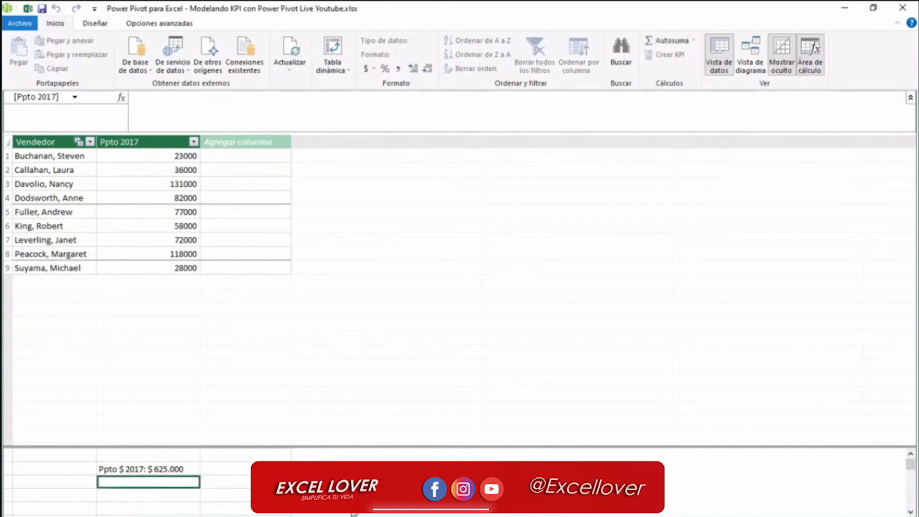
# Create the measure Dif en ventas:=[Ventas]-[Ppto $ 2017] in the selected calculation cell.
pyautogui.click(244, 113)
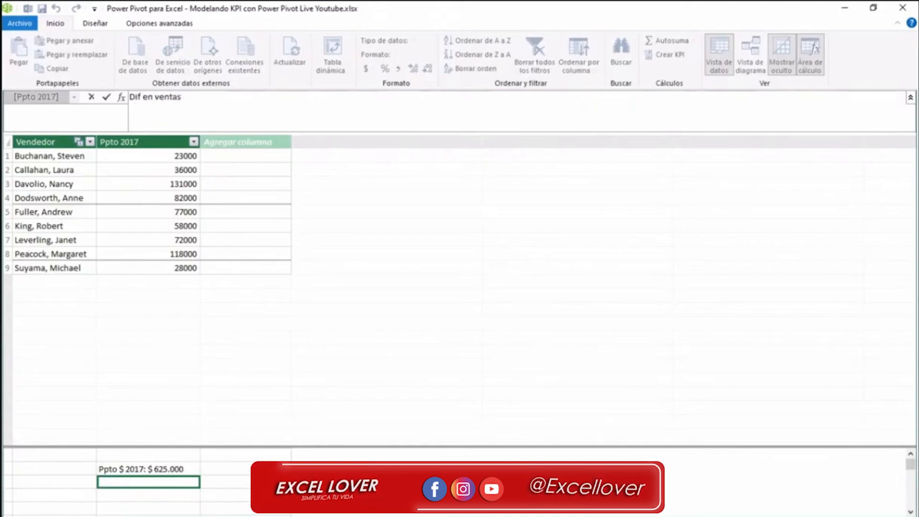
pyautogui.write(':=')
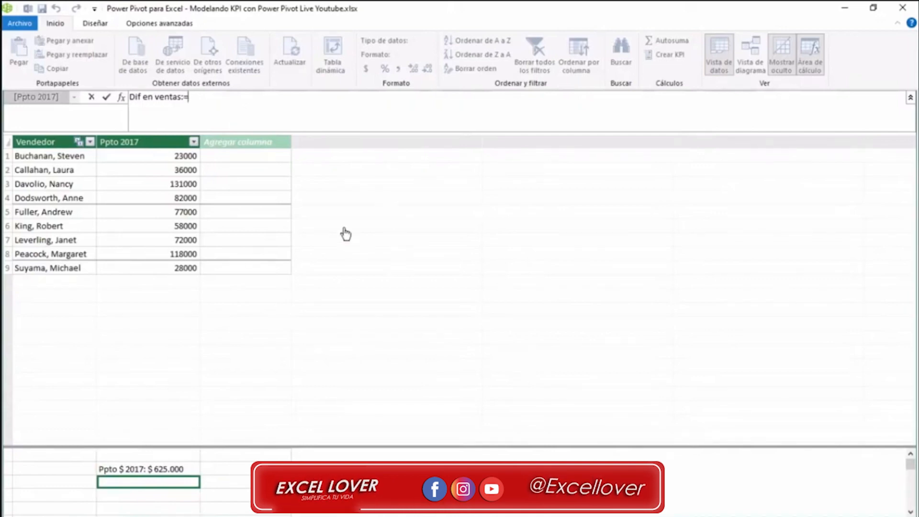
pyautogui.hotkey('alt', 'Tab')
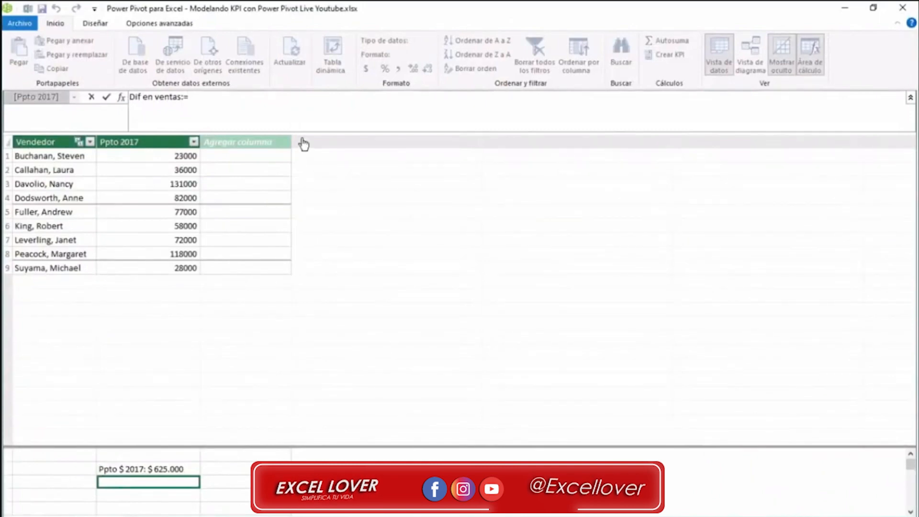
pyautogui.write('ven')
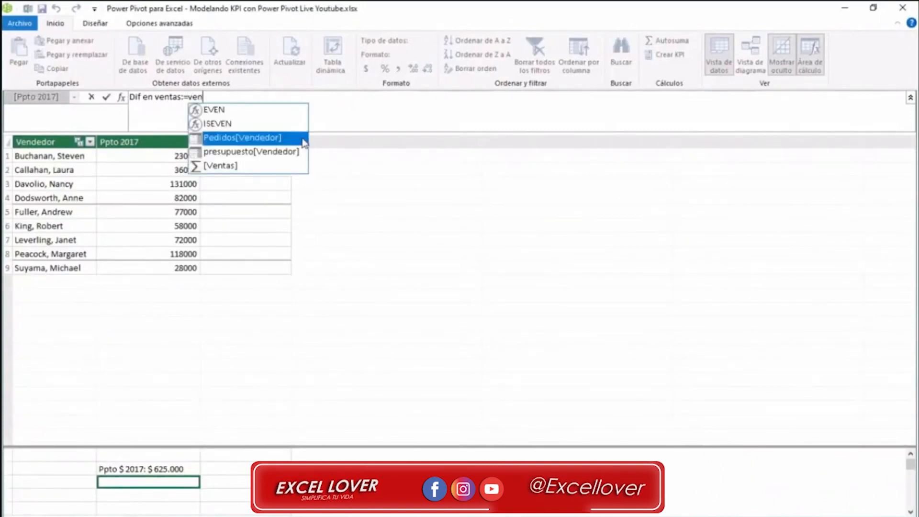
pyautogui.click(227, 168)
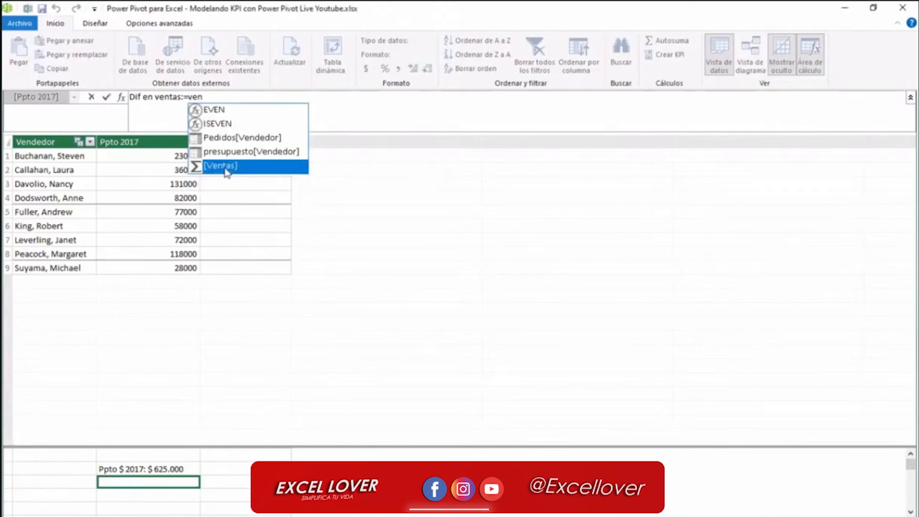
pyautogui.doubleClick(227, 168)
pyautogui.write('-')
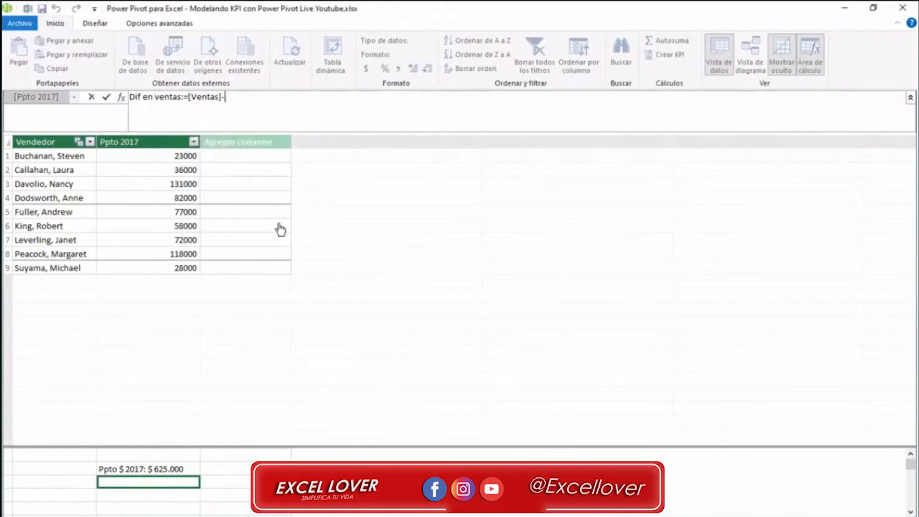
pyautogui.write('p')
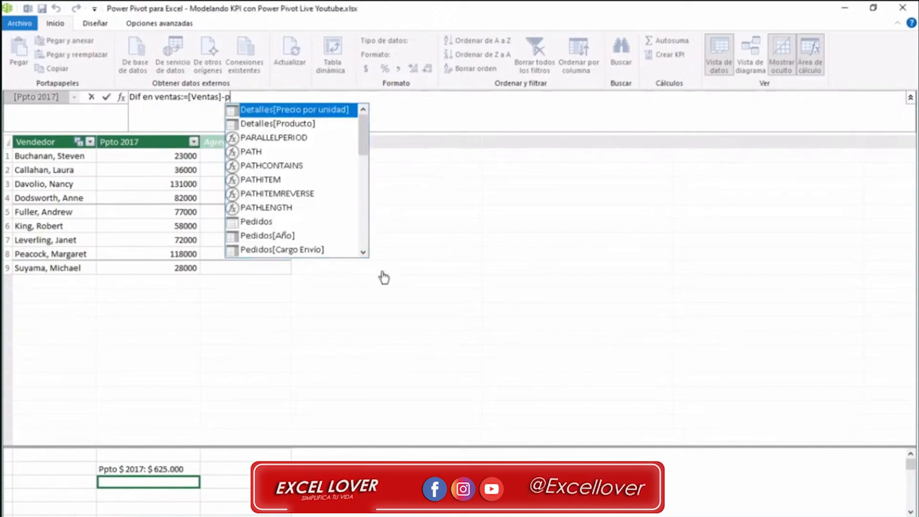
pyautogui.write('p')
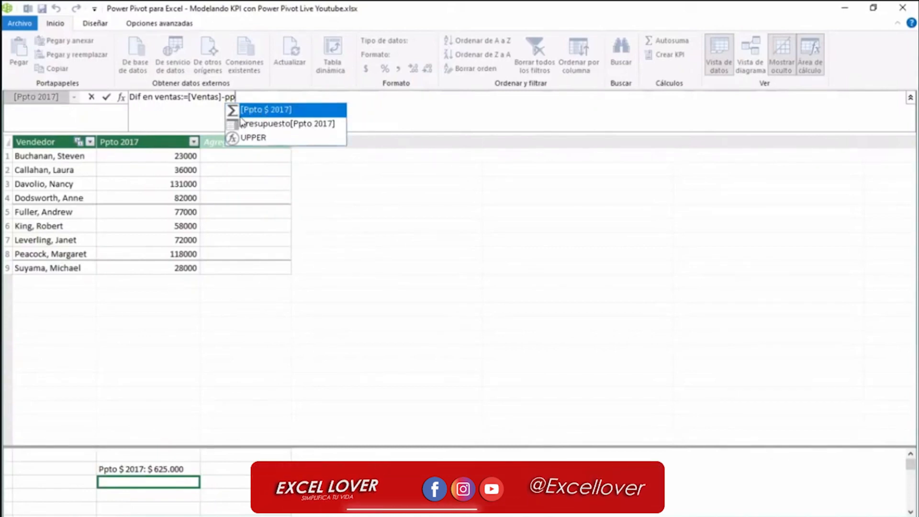
pyautogui.doubleClick(276, 112)
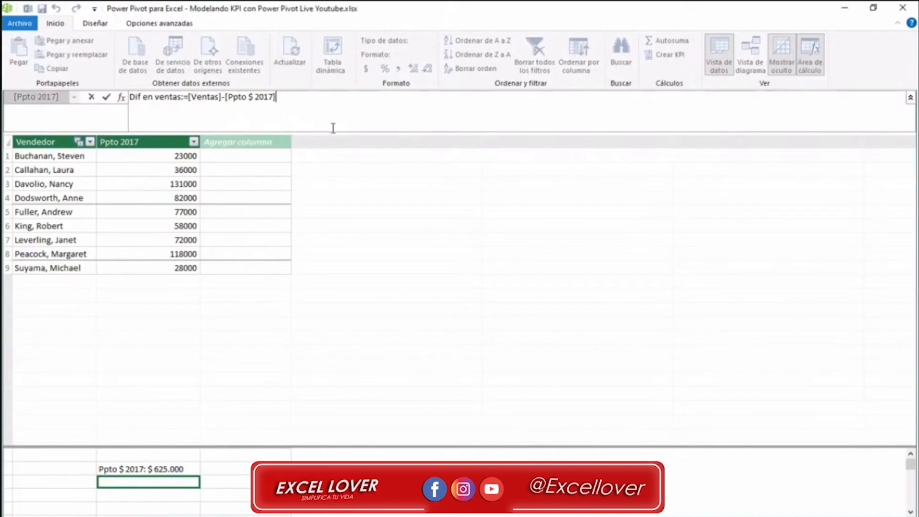
pyautogui.press('Return')
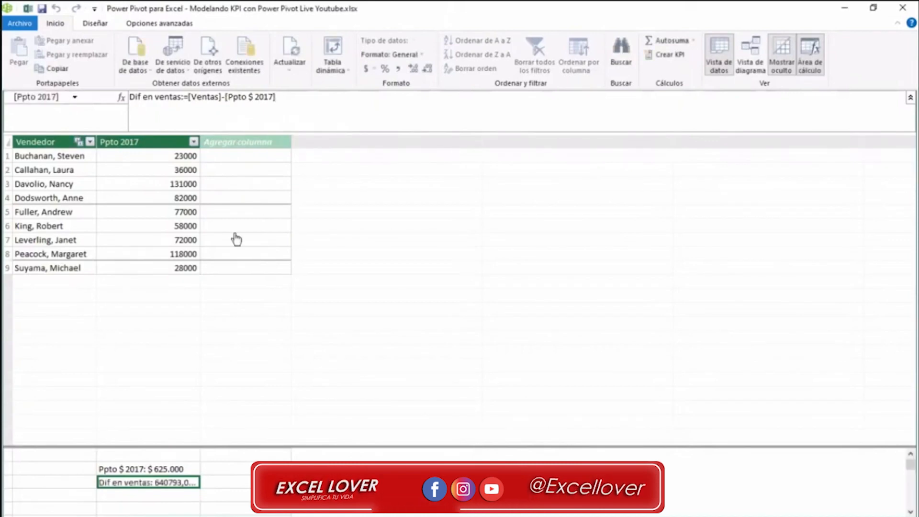
# Format the Dif en ventas measure as $ Español (Colombia) currency.
pyautogui.click(373, 69)
pyautogui.click(391, 84)
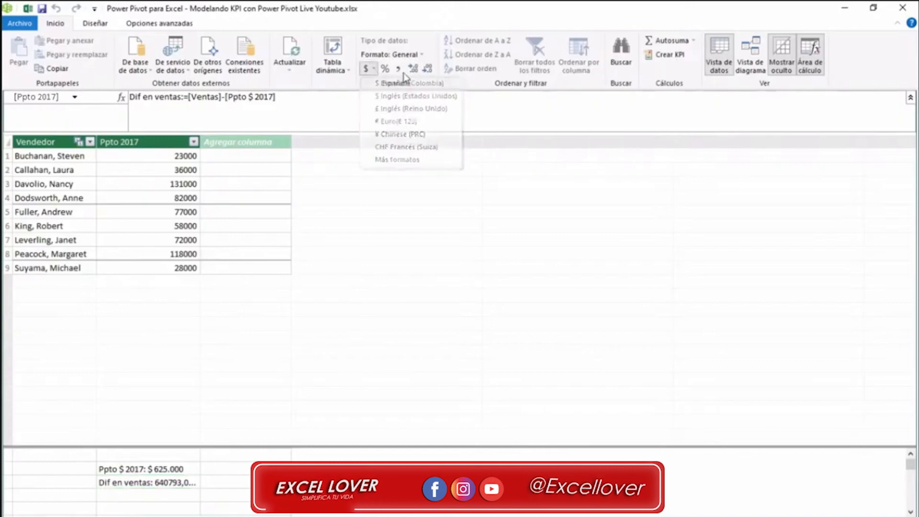
# Remove the decimals from the Dif en ventas measure and add it to the pivot table's values after Ppto $ 2017.
pyautogui.click(427, 69)
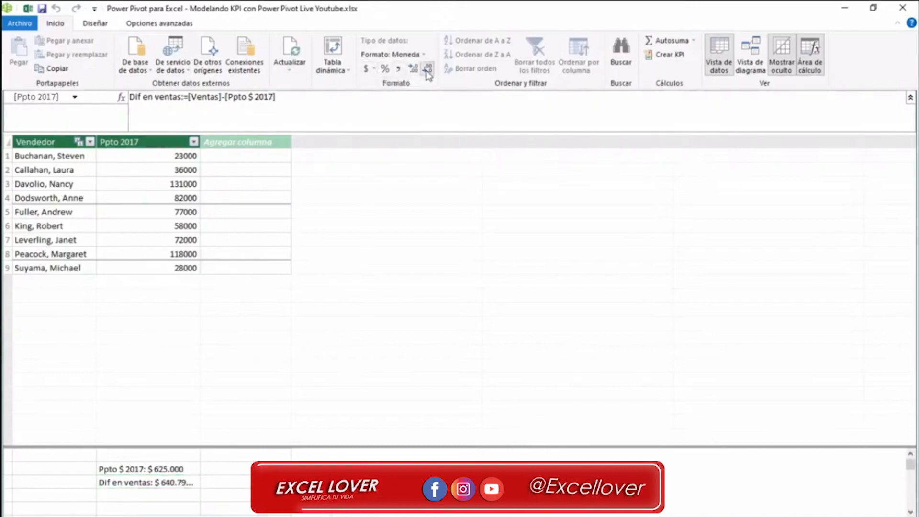
pyautogui.click(427, 70)
pyautogui.click(428, 69)
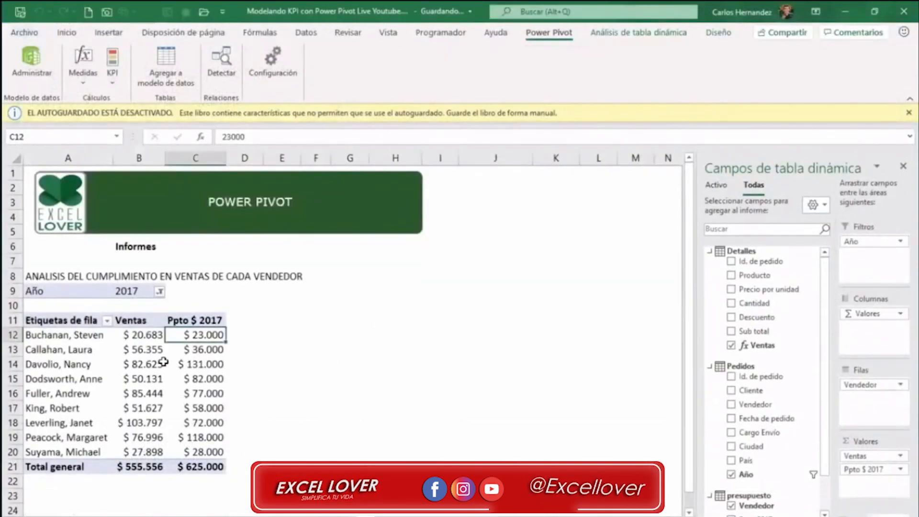
pyautogui.scroll(-1, 764, 378)
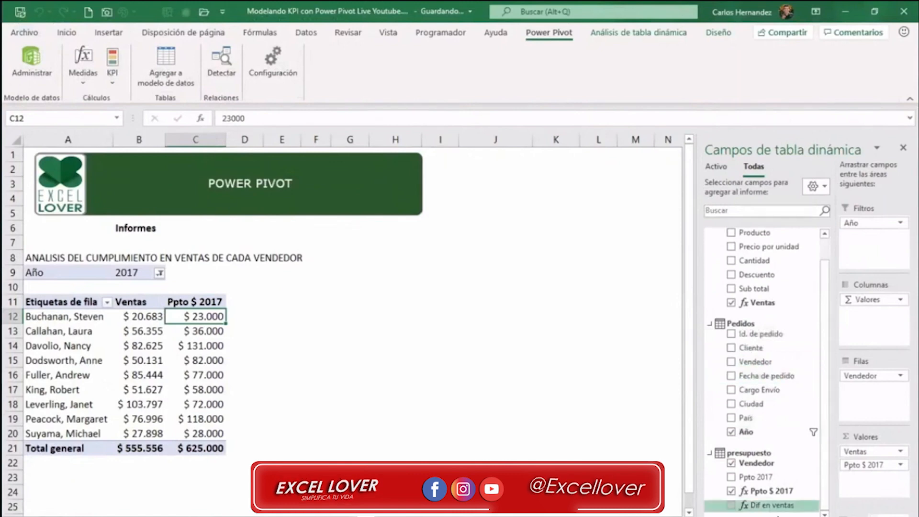
pyautogui.moveTo(775, 509); pyautogui.dragTo(880, 482)
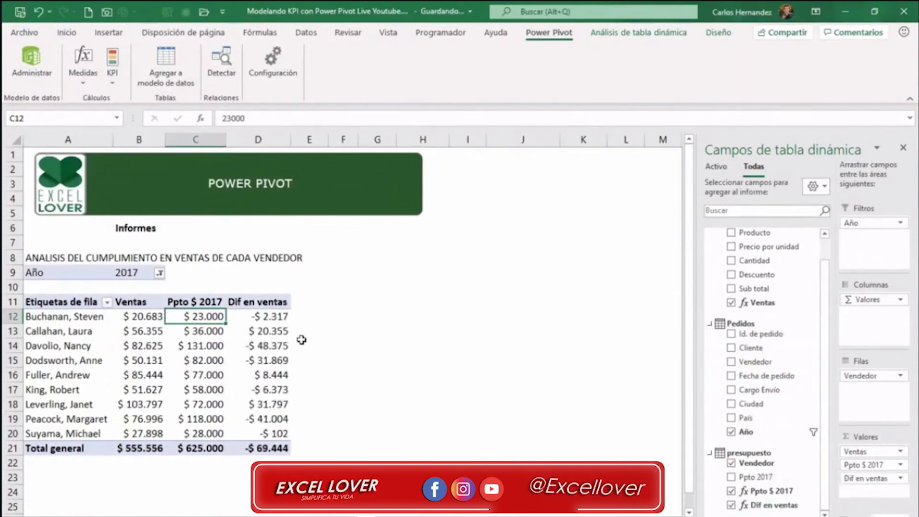
# Examine each salesperson's Dif en ventas amount in the pivot table against their sales and budget.
pyautogui.click(267, 314)
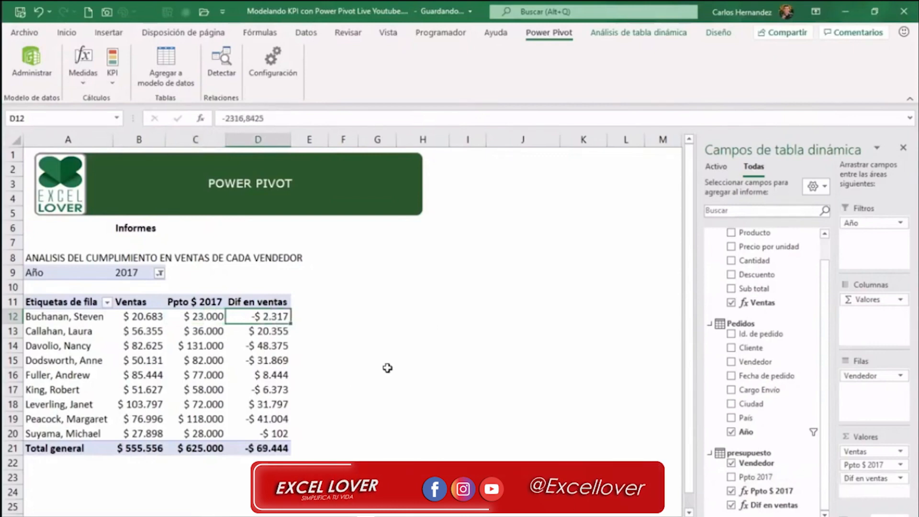
pyautogui.moveTo(277, 346); pyautogui.dragTo(296, 397)
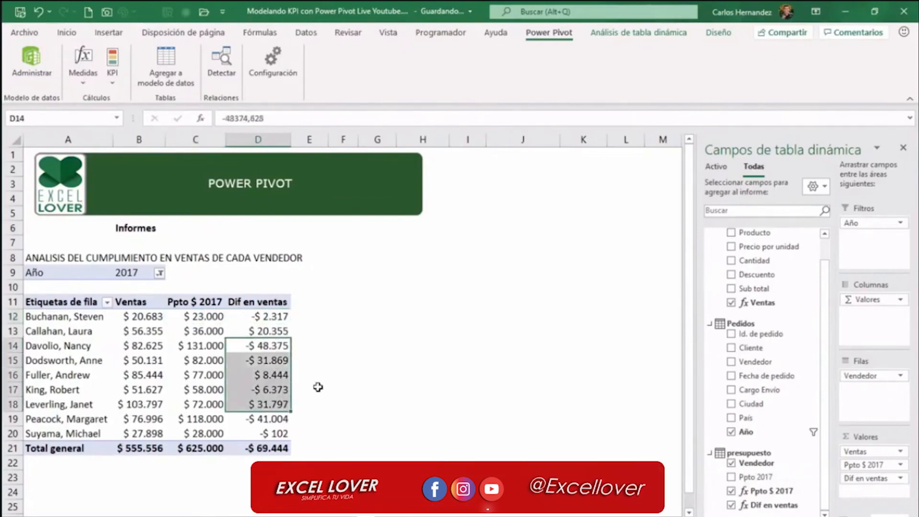
pyautogui.click(353, 347)
pyautogui.click(268, 316)
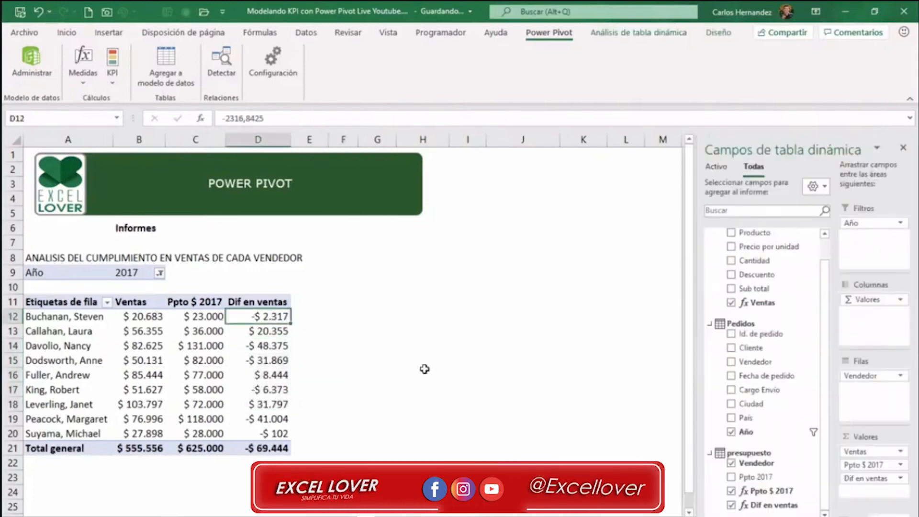
pyautogui.moveTo(278, 349); pyautogui.dragTo(273, 362)
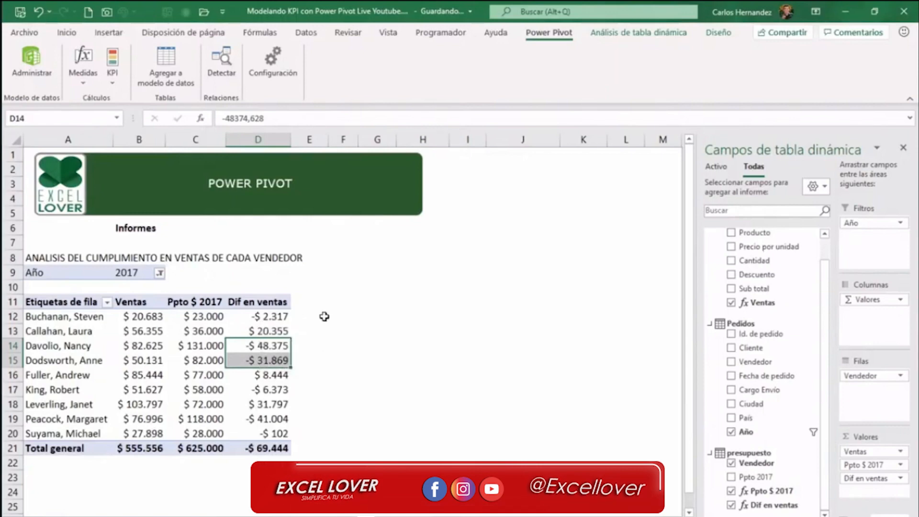
pyautogui.click(268, 318)
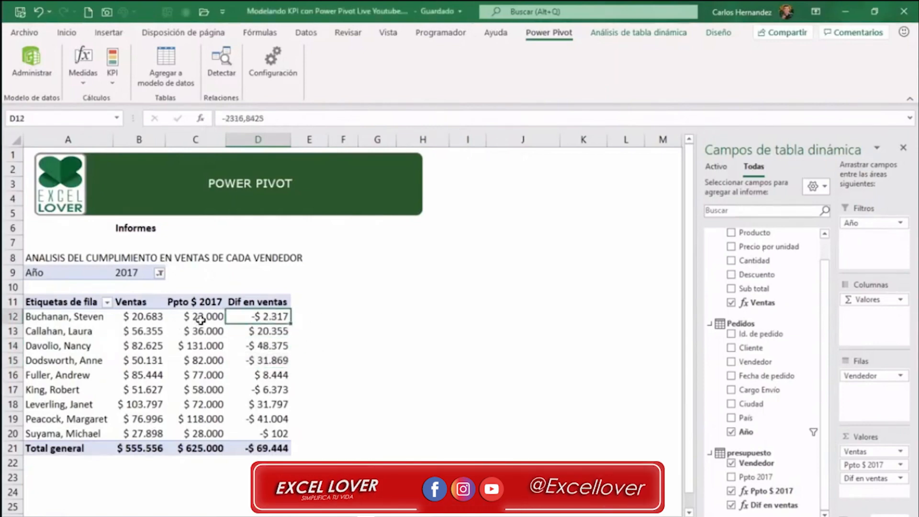
pyautogui.click(86, 319)
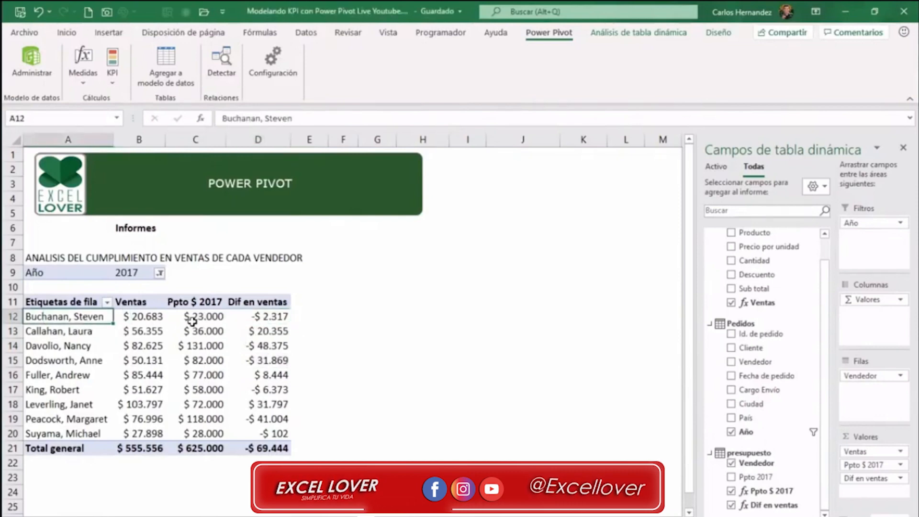
pyautogui.click(283, 317)
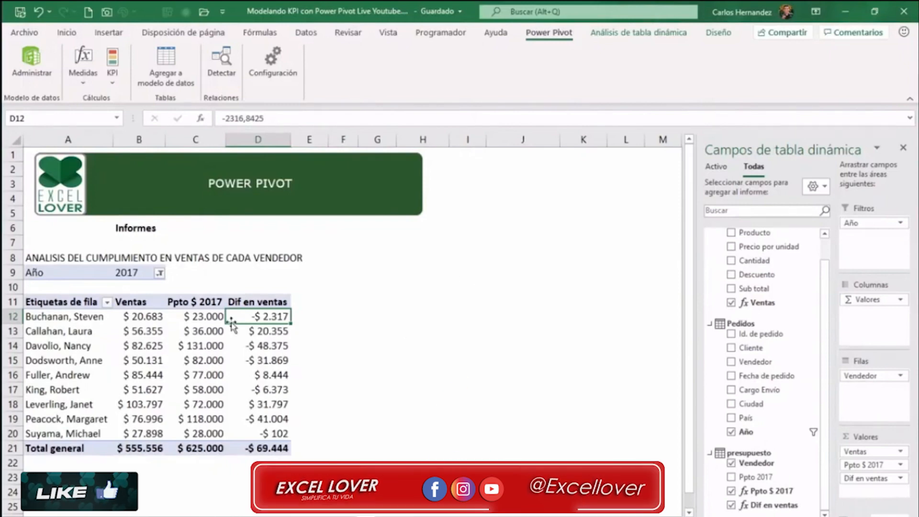
pyautogui.click(205, 318)
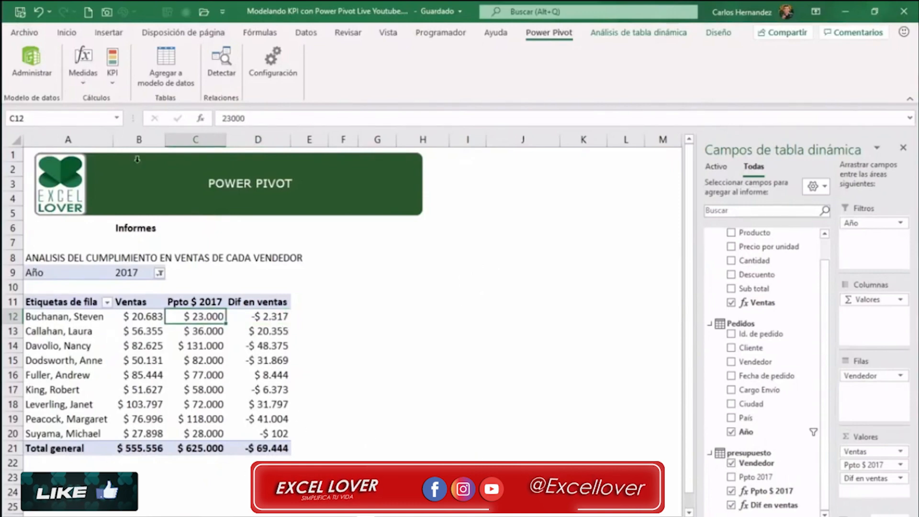
# In the Power Pivot data model, create the measure =[Ventas]/[Ppto $ 2017] in the calculation cell below Dif en ventas.
pyautogui.click(41, 69)
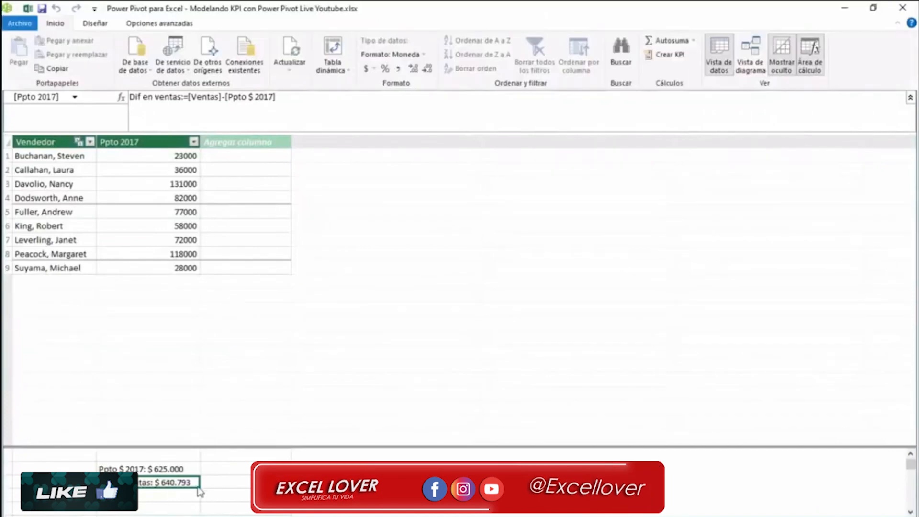
pyautogui.press('Right')
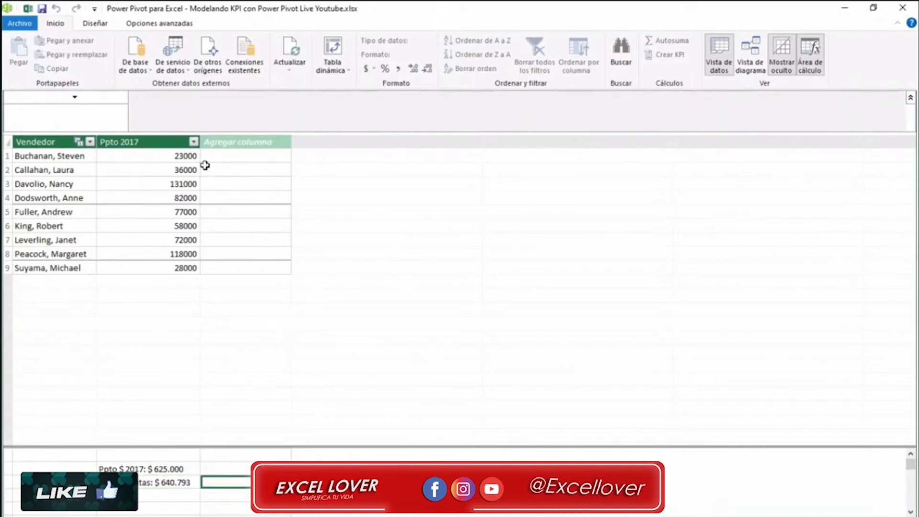
pyautogui.press('Down')
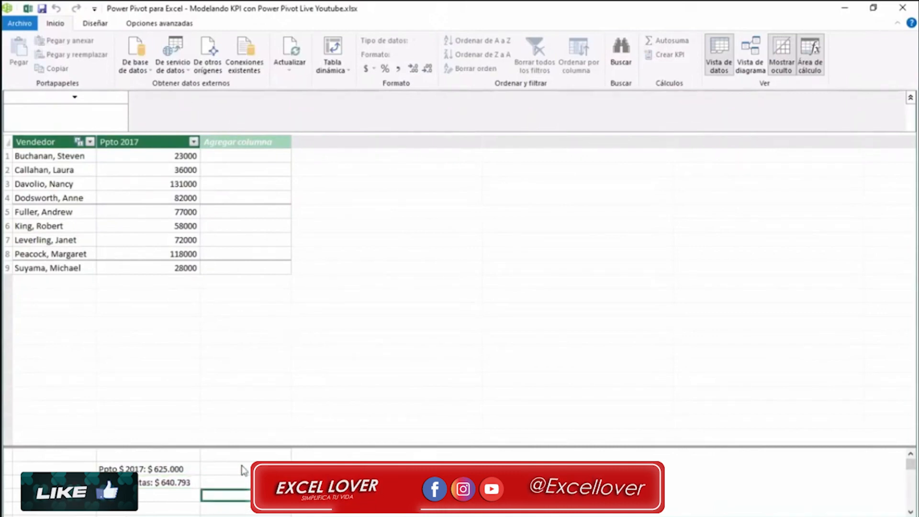
pyautogui.click(239, 482)
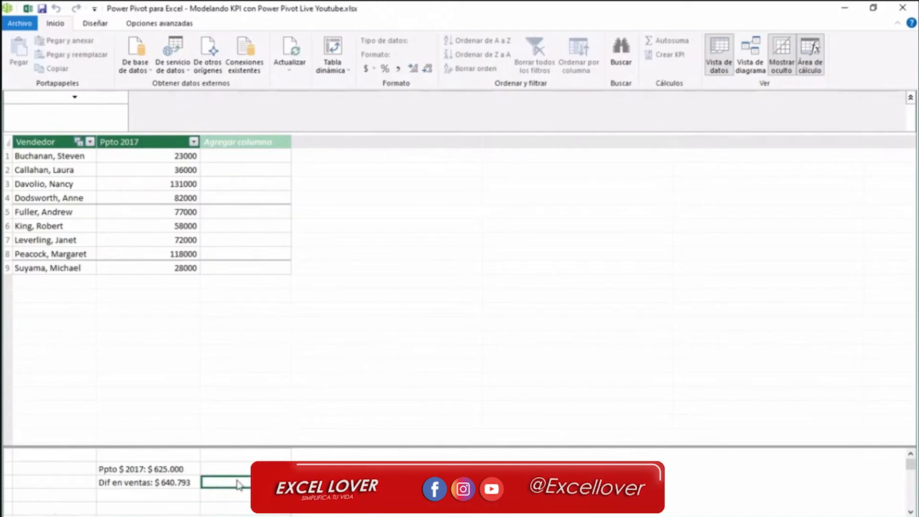
pyautogui.click(161, 498)
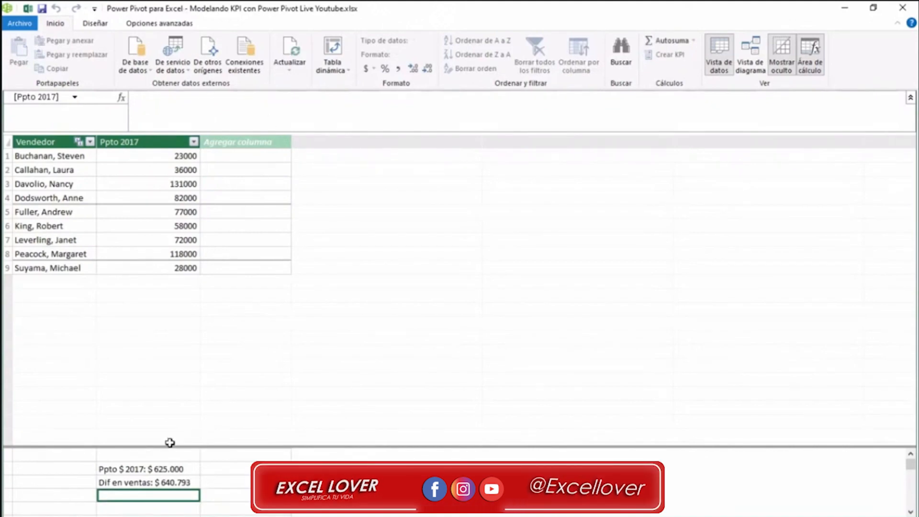
pyautogui.click(182, 98)
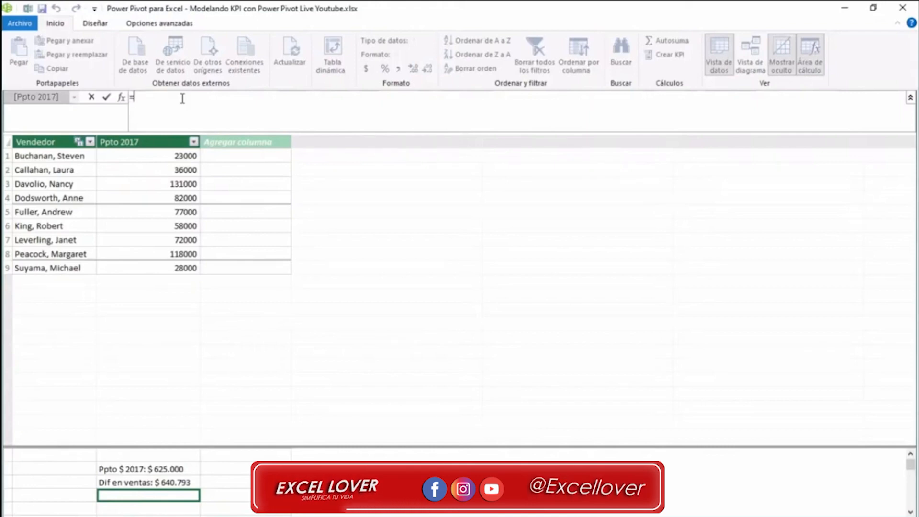
pyautogui.write('=vent')
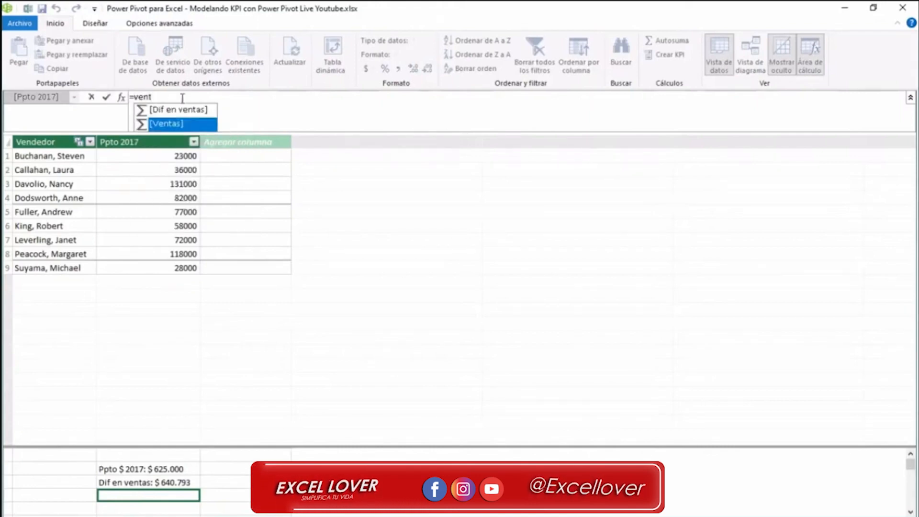
pyautogui.press('Tab')
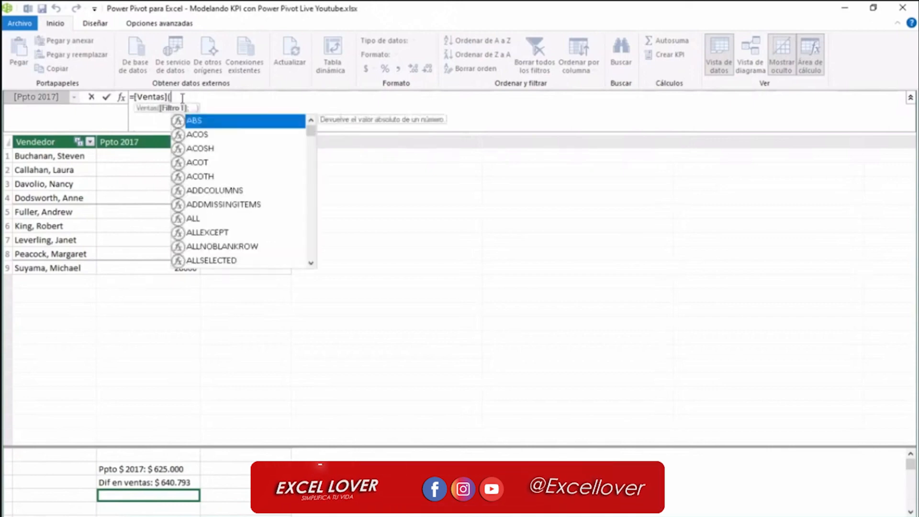
pyautogui.press('BackSpace')
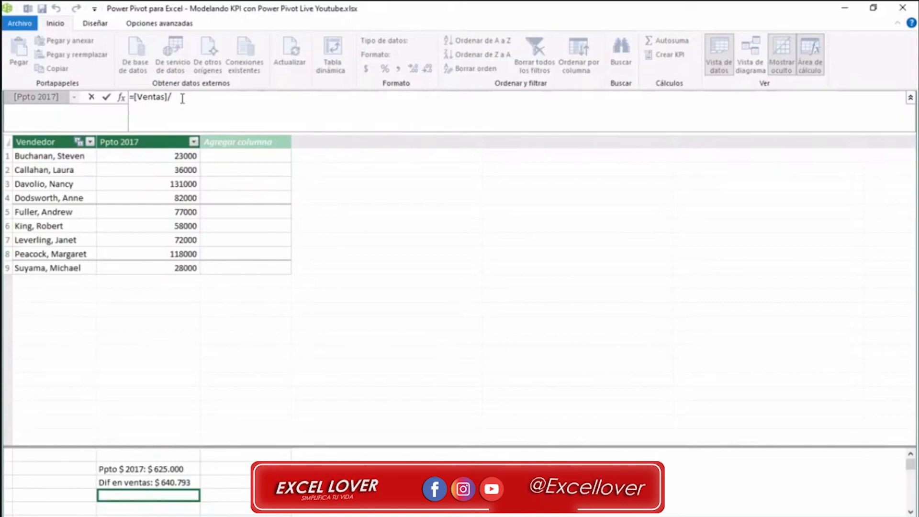
pyautogui.write('/pp')
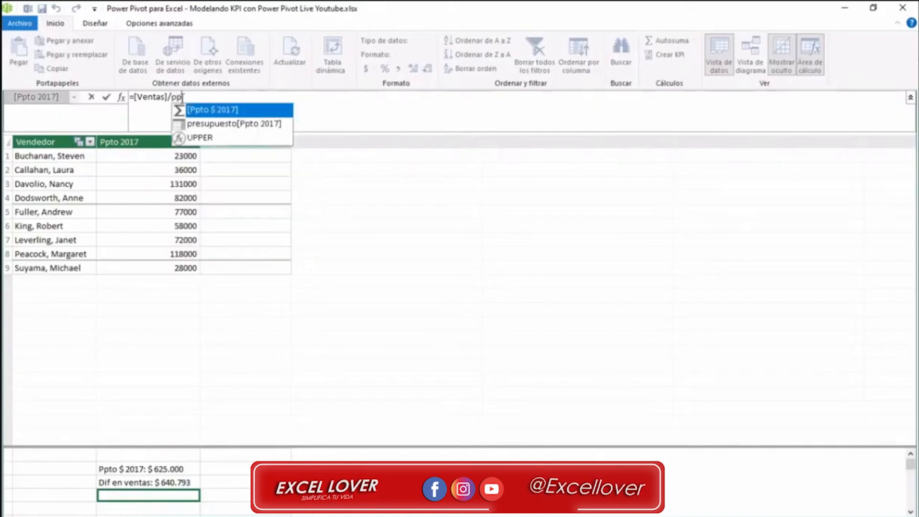
pyautogui.press('Tab')
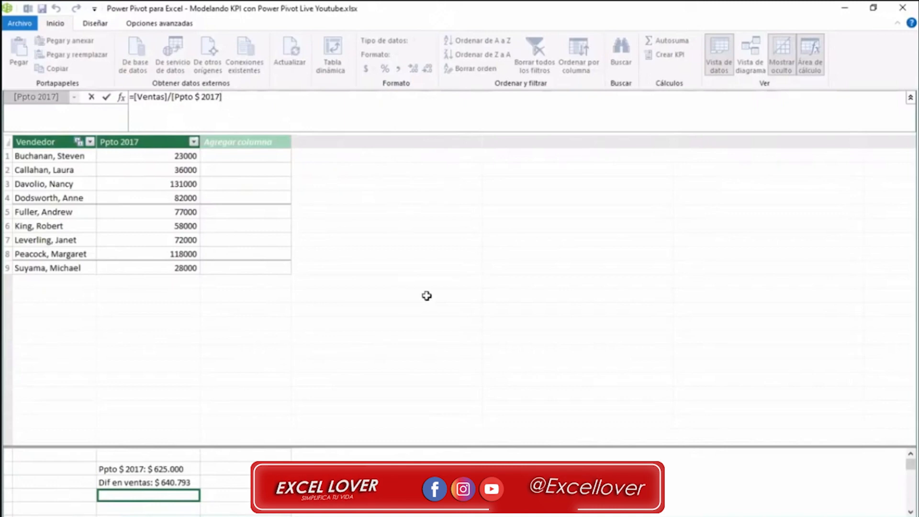
pyautogui.press('Return')
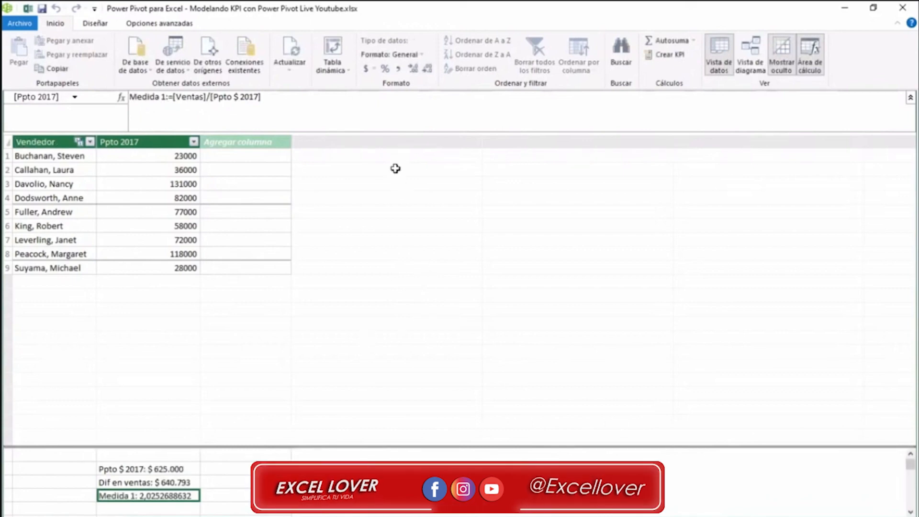
# Format the new sales-to-budget ratio measure as a percentage without decimals.
pyautogui.click(386, 72)
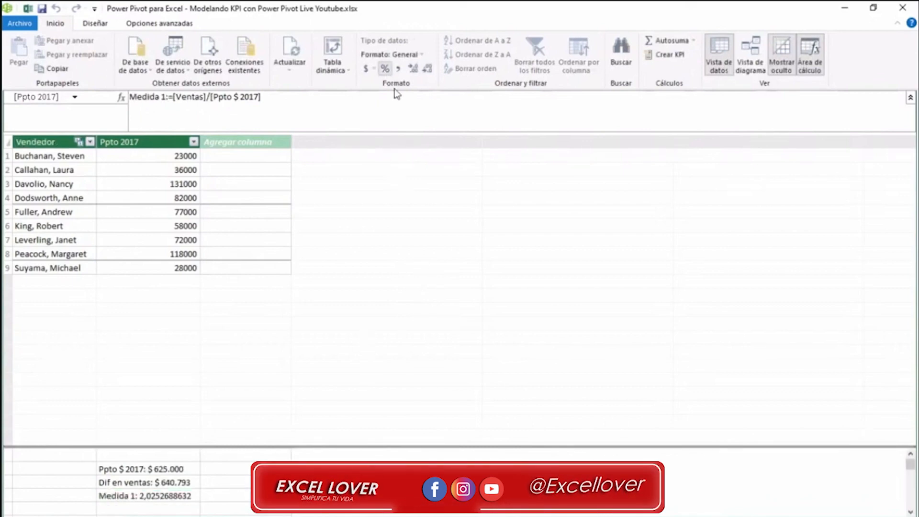
pyautogui.click(428, 70)
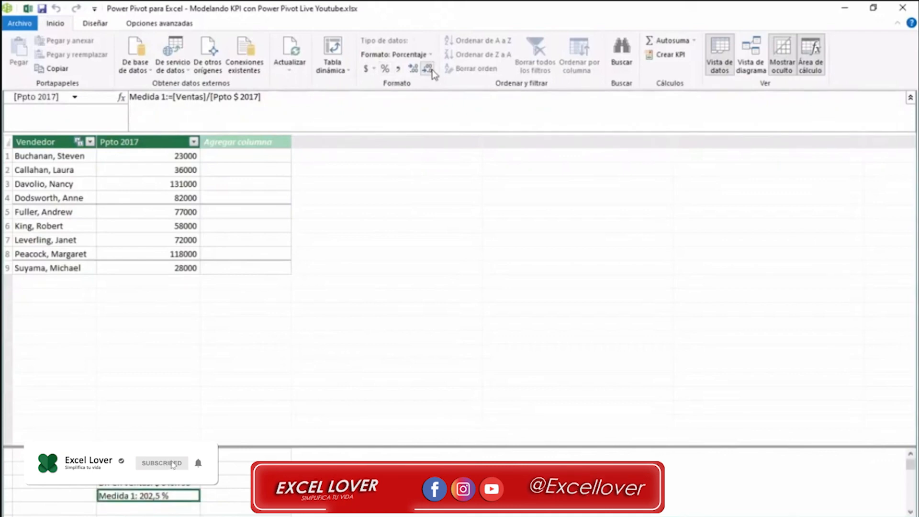
pyautogui.click(431, 70)
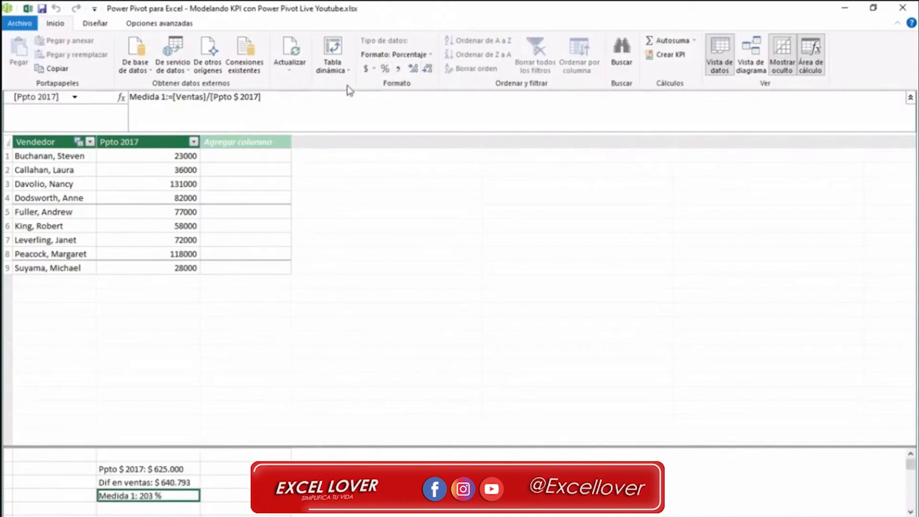
# Rename the sales-to-budget ratio measure as cumplim %.
pyautogui.scroll(3, 346, 108)
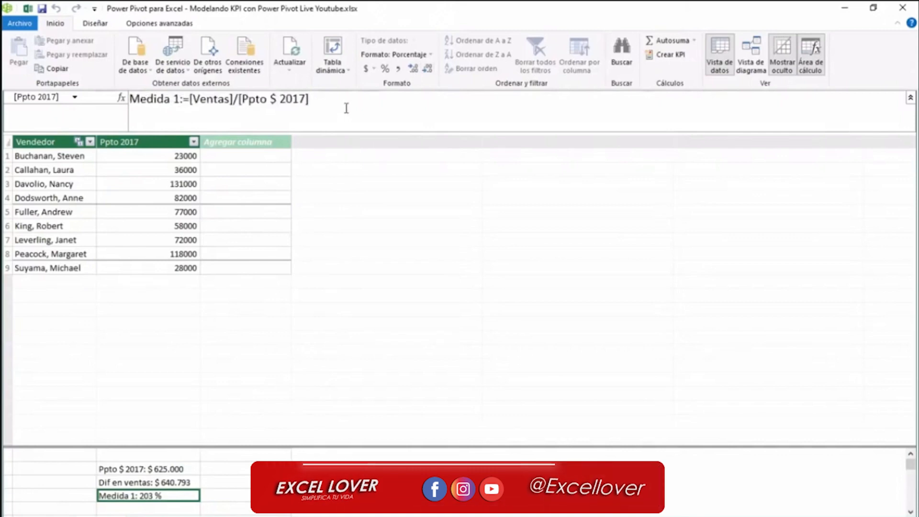
pyautogui.moveTo(191, 102); pyautogui.dragTo(130, 98)
pyautogui.write('cumo')
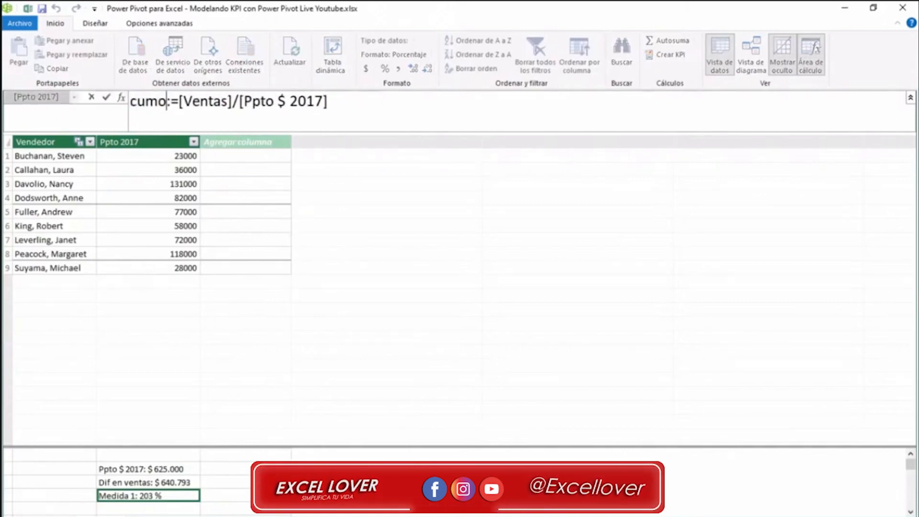
pyautogui.press('BackSpace')
pyautogui.write('p ')
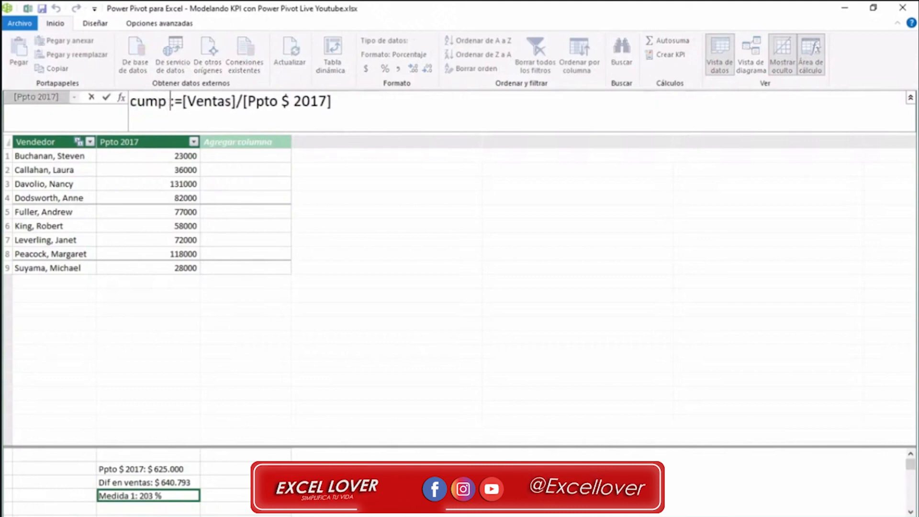
pyautogui.write('%')
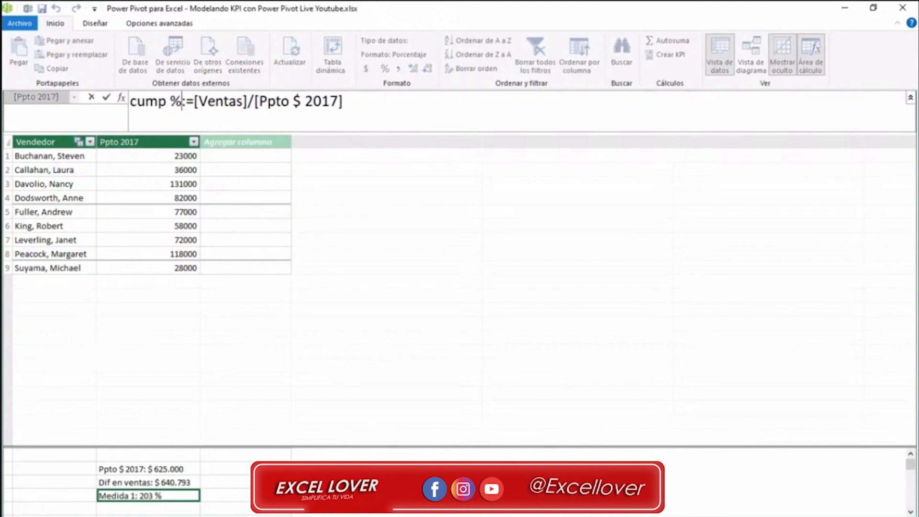
pyautogui.write('lim')
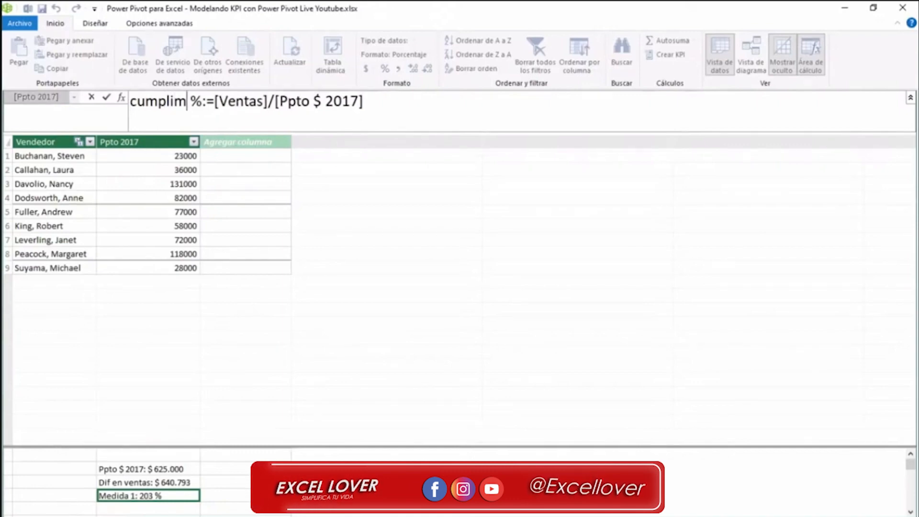
pyautogui.press('Return')
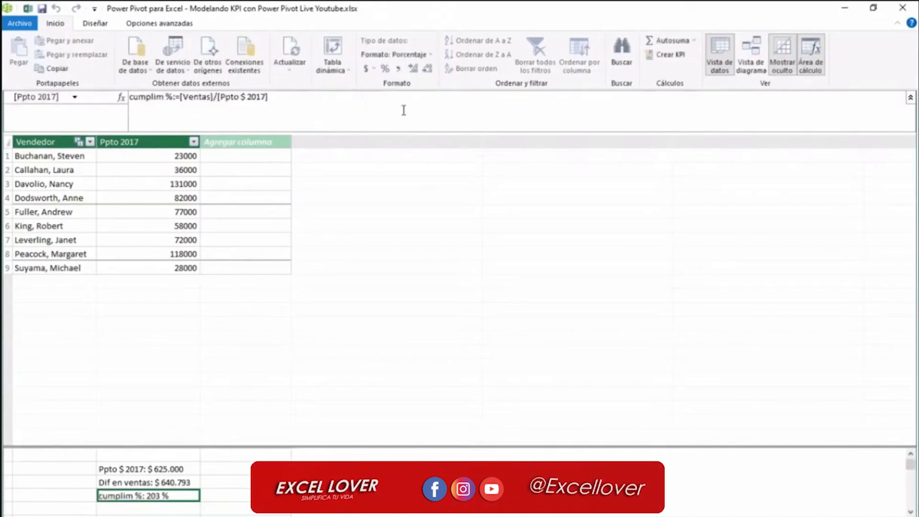
# Return from the data model to the workbook and add the cumplim % measure to the pivot table's values.
pyautogui.click(904, 8)
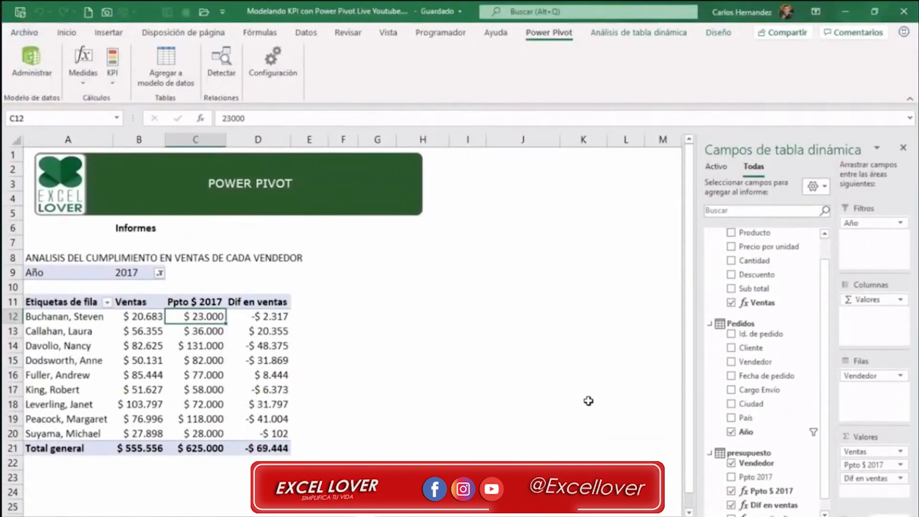
pyautogui.scroll(-1, 822, 397)
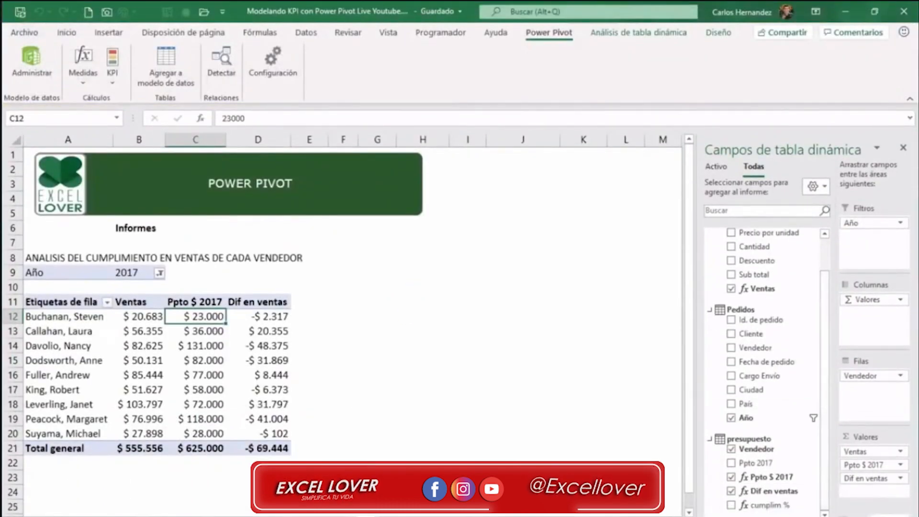
pyautogui.moveTo(766, 505); pyautogui.dragTo(864, 492)
pyautogui.click(447, 318)
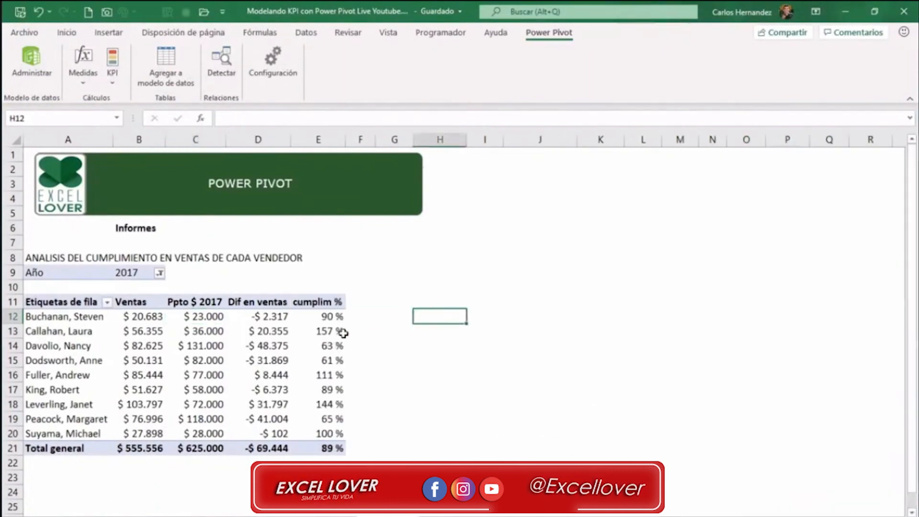
# Examine each salesperson's cumplim % in the pivot table against their budget and sales difference.
pyautogui.click(324, 318)
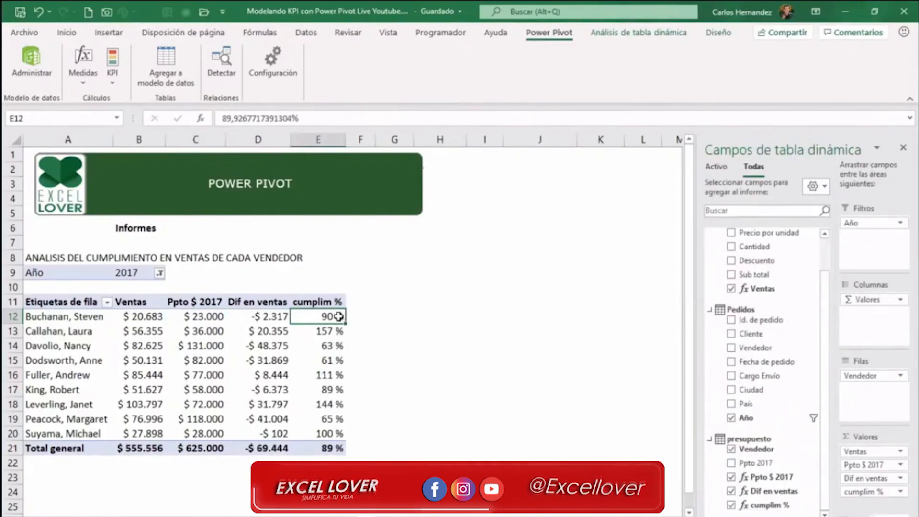
pyautogui.click(67, 318)
pyautogui.click(324, 317)
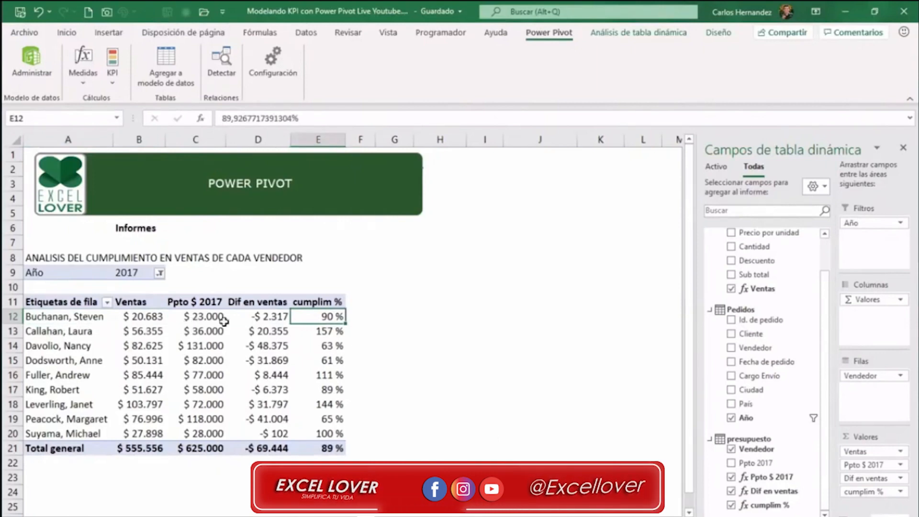
pyautogui.click(272, 316)
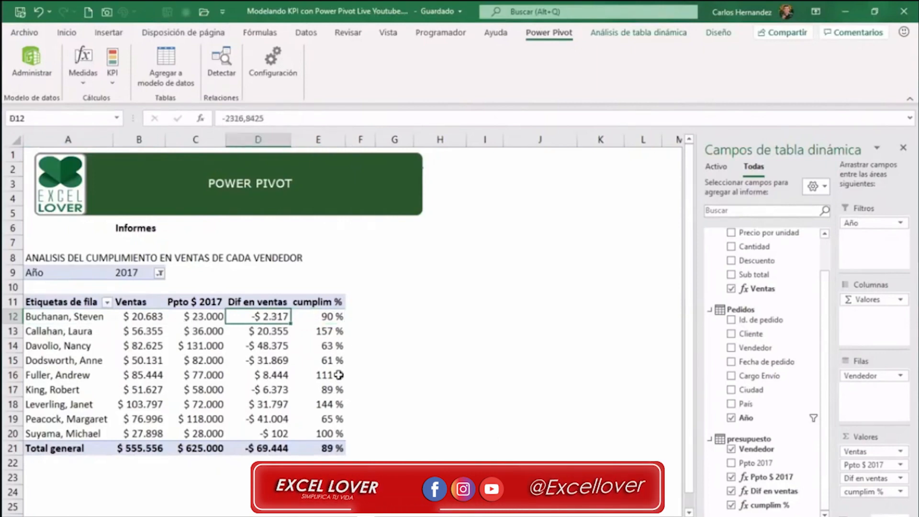
pyautogui.click(200, 319)
pyautogui.click(334, 317)
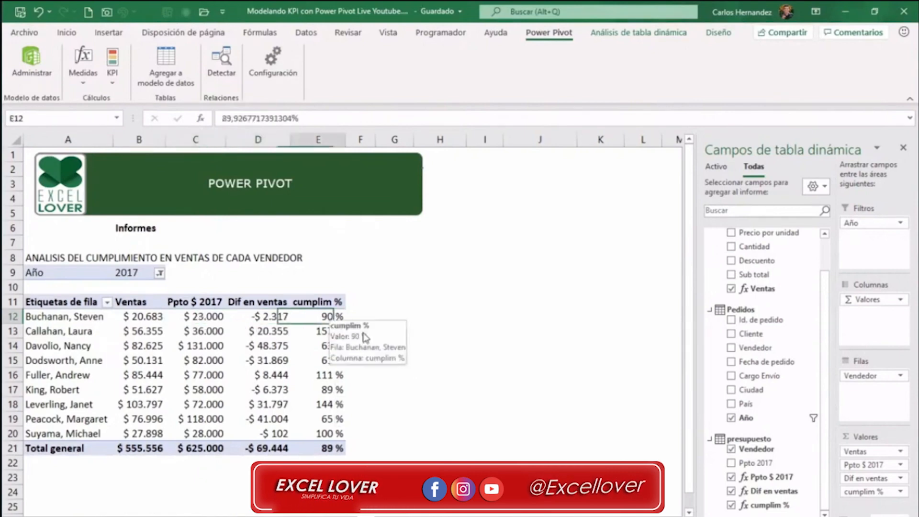
pyautogui.click(394, 364)
pyautogui.click(332, 316)
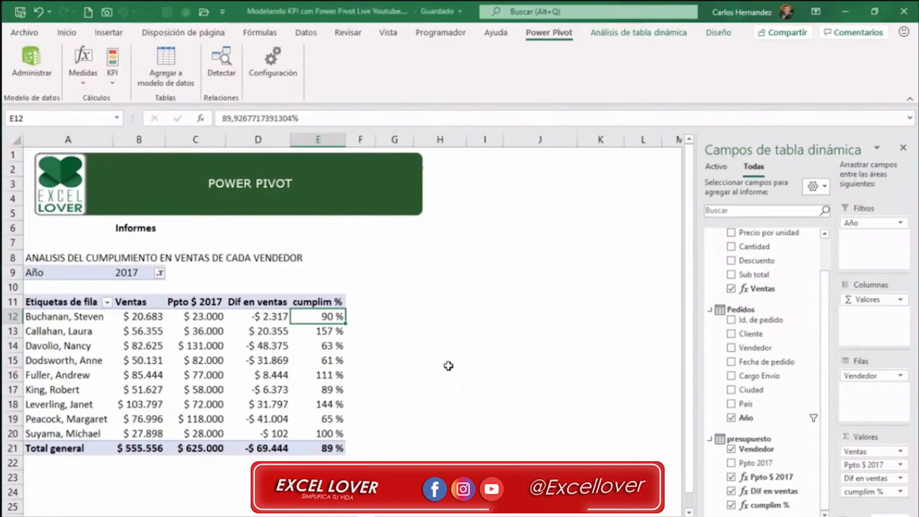
pyautogui.click(449, 366)
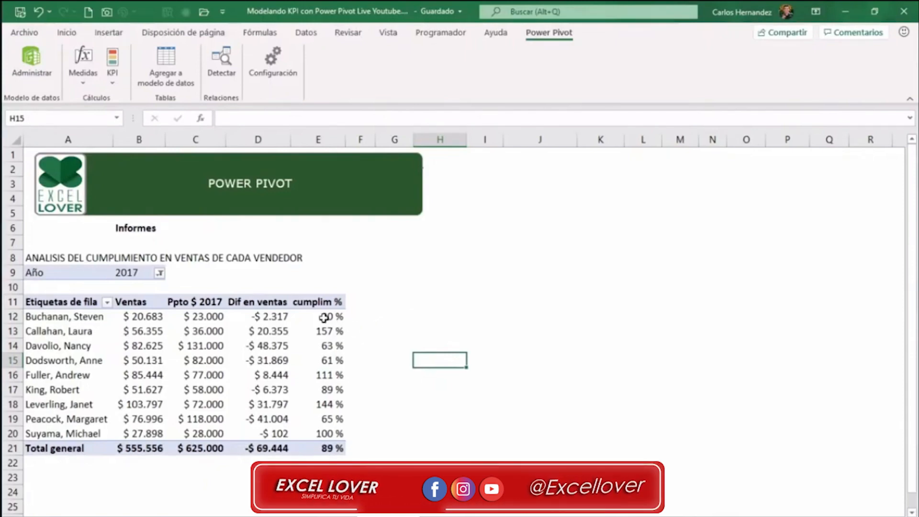
pyautogui.moveTo(324, 318); pyautogui.dragTo(323, 433)
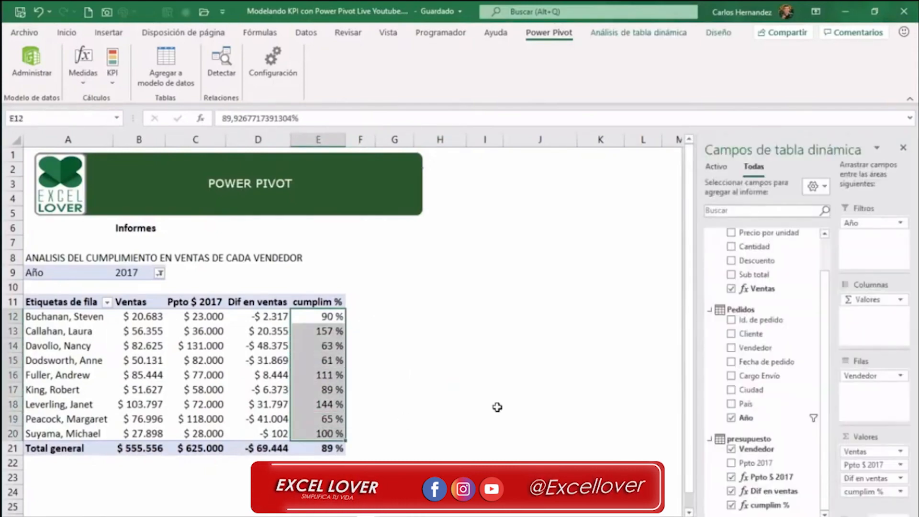
pyautogui.click(526, 330)
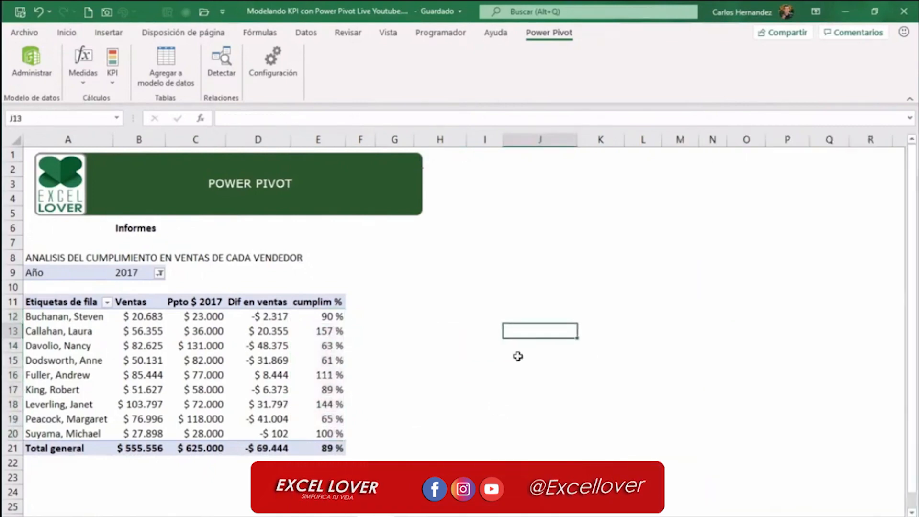
# Start a new KPI from the pivot table with cumplim % as its base field.
pyautogui.click(331, 347)
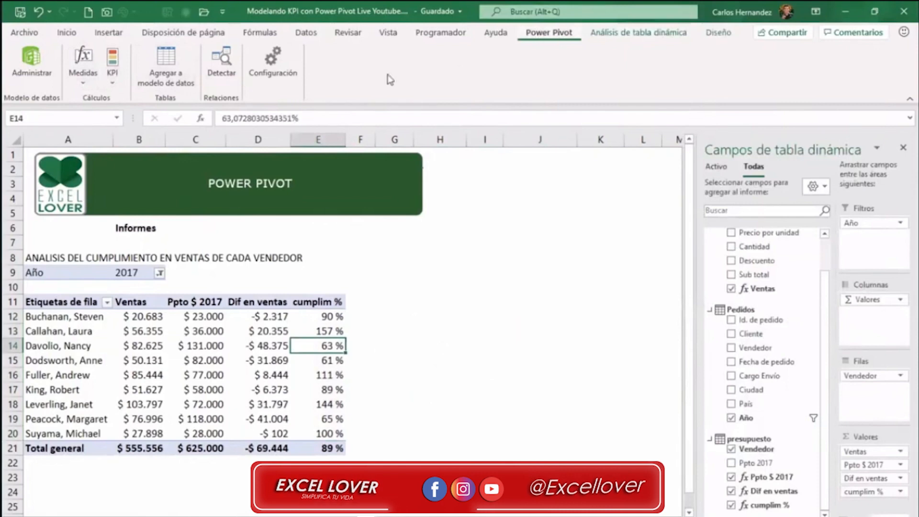
pyautogui.click(112, 80)
pyautogui.click(147, 103)
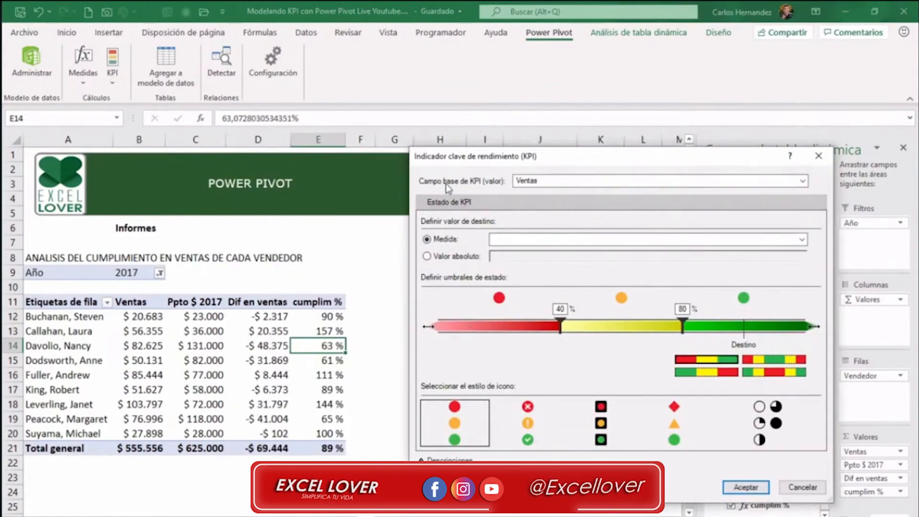
pyautogui.click(804, 181)
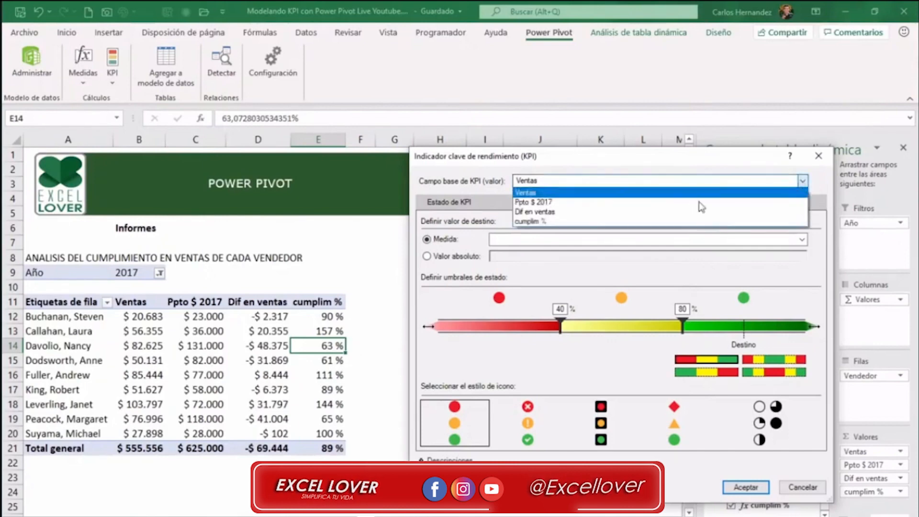
pyautogui.click(590, 224)
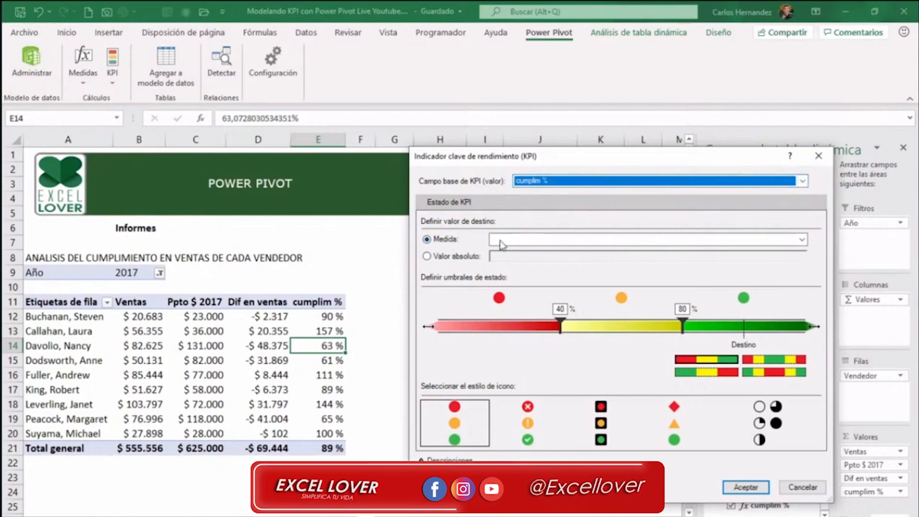
# Define the KPI's target as an absolute value of 1 instead of a measure.
pyautogui.click(803, 240)
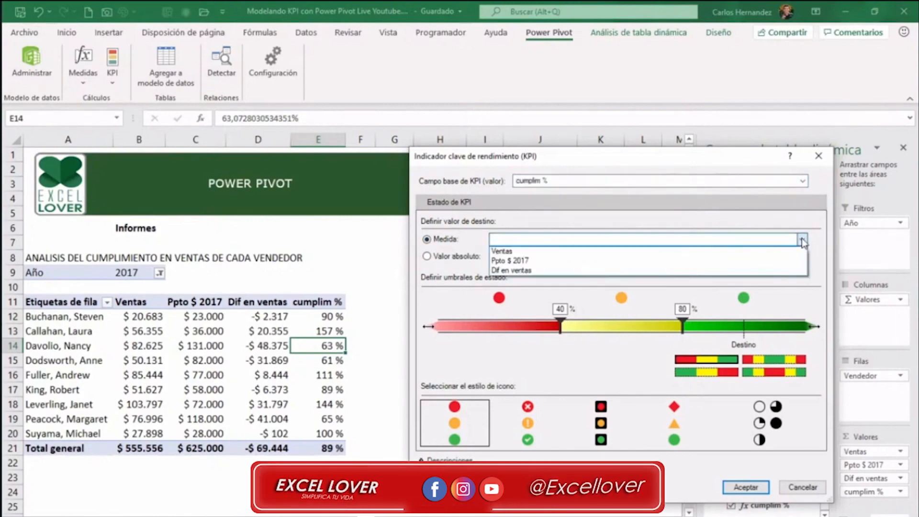
pyautogui.click(802, 240)
pyautogui.click(450, 257)
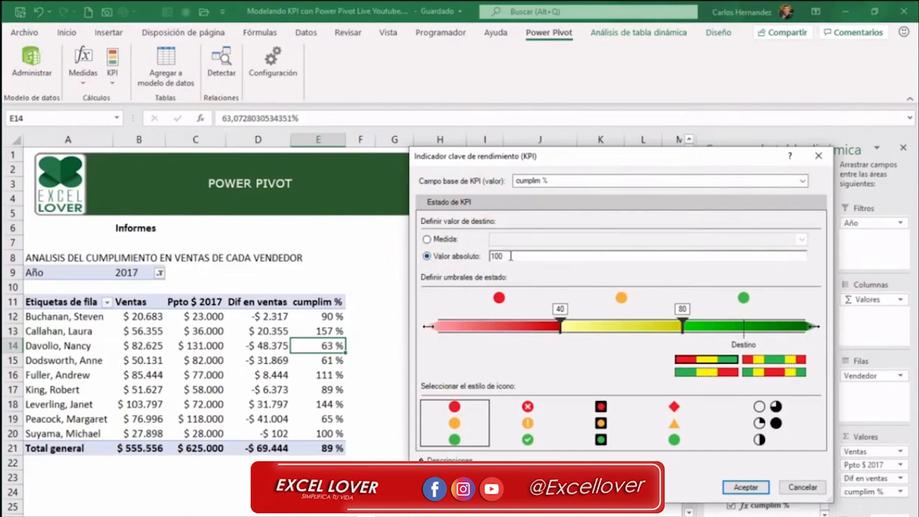
pyautogui.click(544, 253)
pyautogui.press('BackSpace')
pyautogui.press('BackSpace')
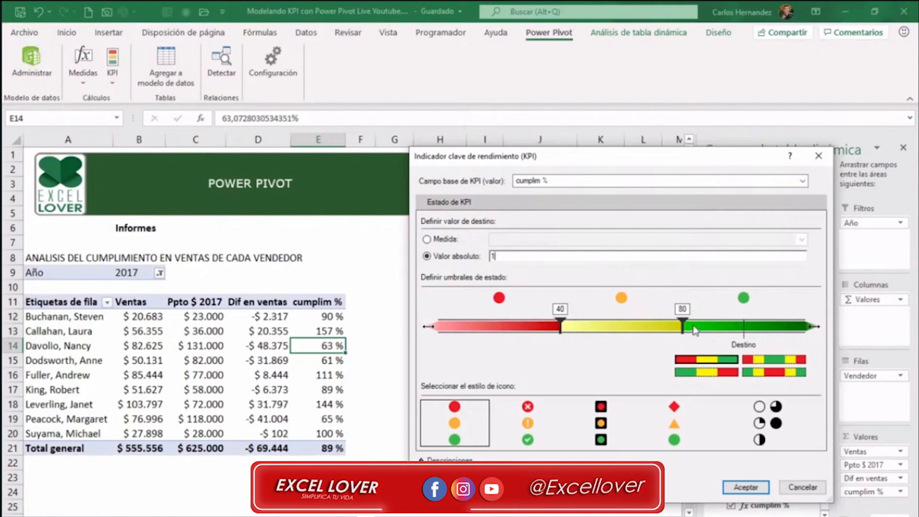
# Set the KPI's upper status threshold to 0.9 and the lower one to 0.5.
pyautogui.moveTo(683, 327); pyautogui.dragTo(734, 331)
pyautogui.press('BackSpace')
pyautogui.press('BackSpace')
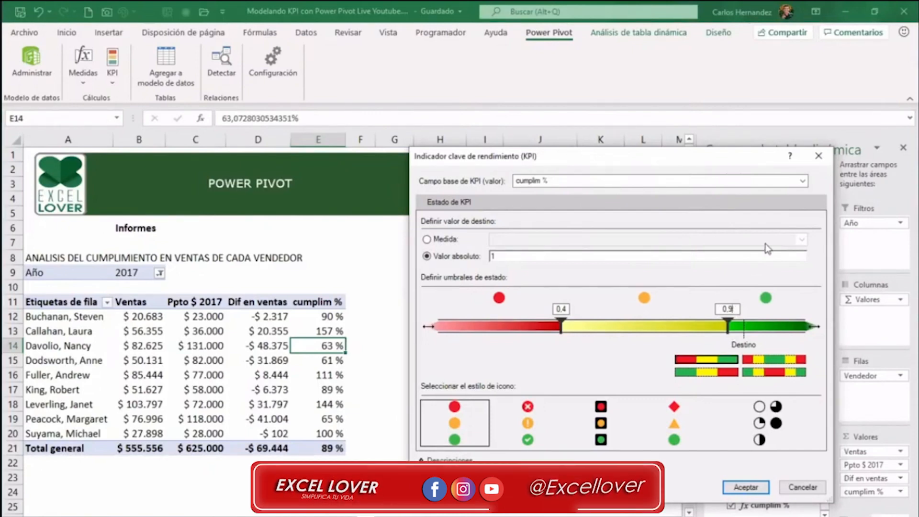
pyautogui.press('Tab')
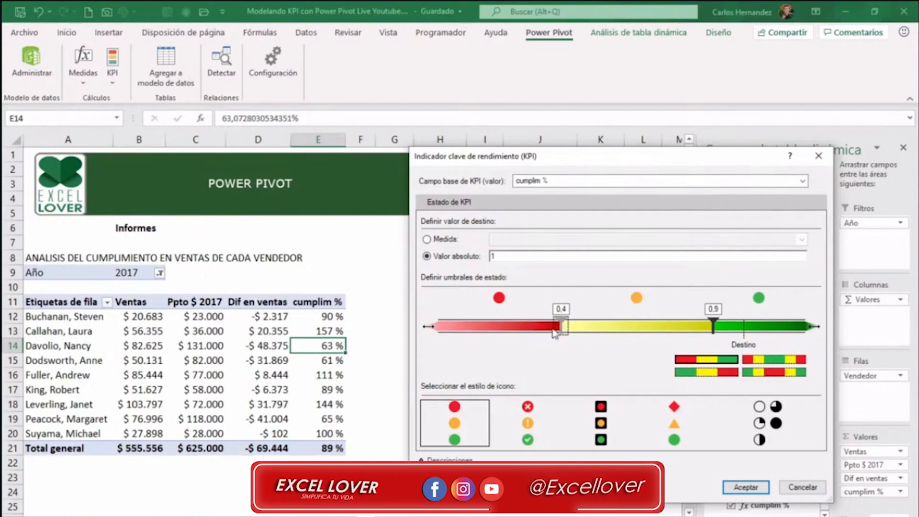
pyautogui.moveTo(562, 330); pyautogui.dragTo(581, 330)
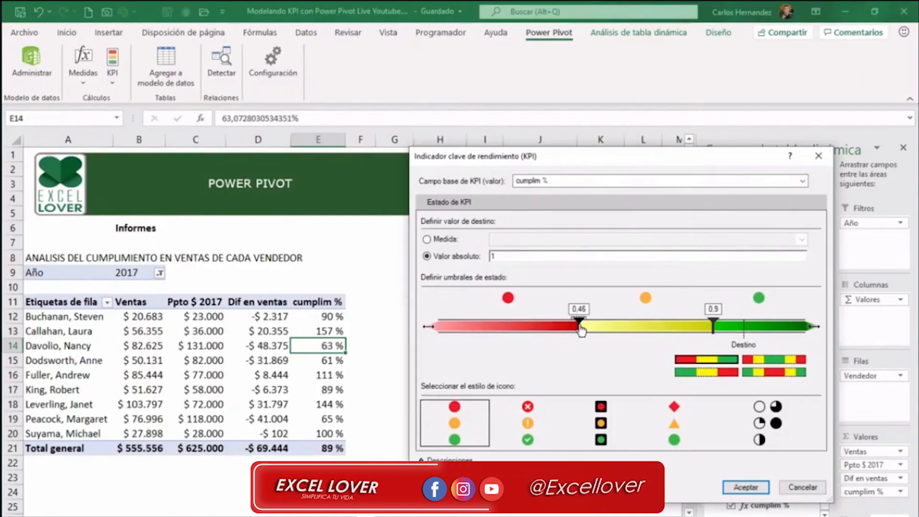
pyautogui.moveTo(581, 330); pyautogui.dragTo(593, 329)
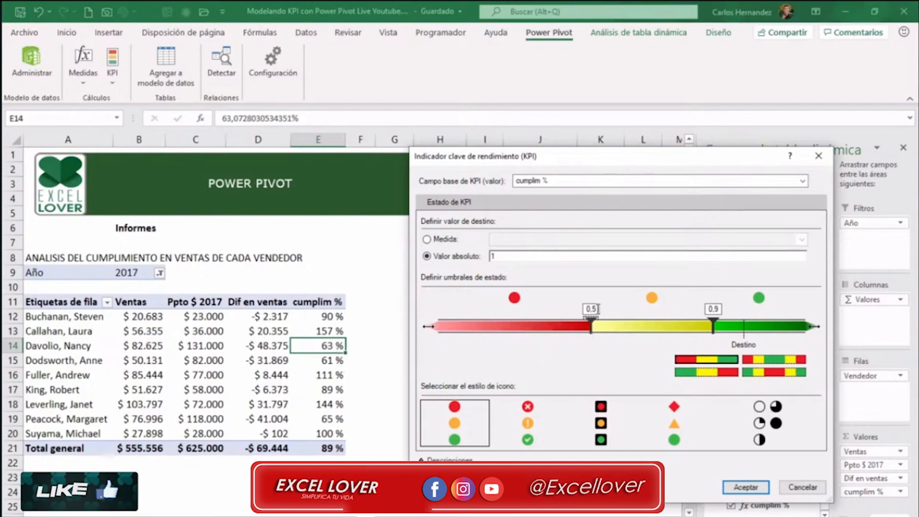
# Try to set the KPI's lower status threshold to 65 and to 6.5.
pyautogui.moveTo(597, 310); pyautogui.dragTo(540, 319)
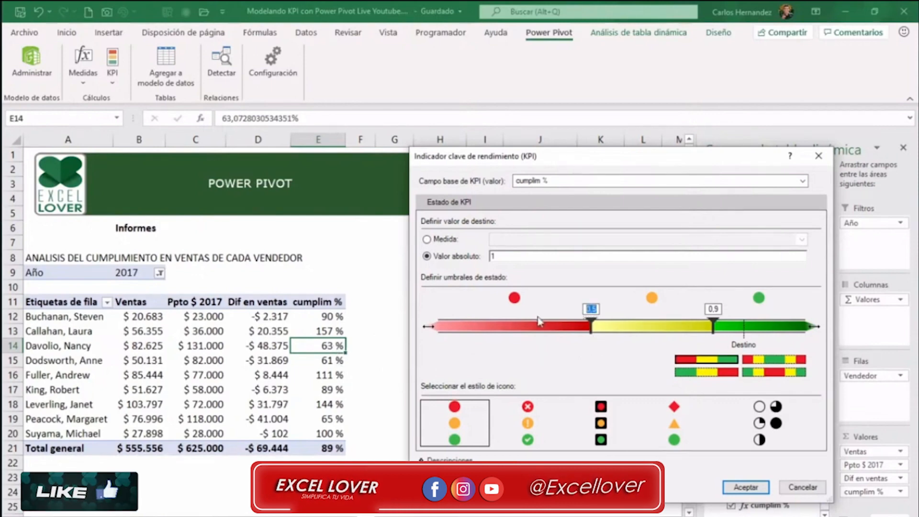
pyautogui.write('65')
pyautogui.click(537, 317)
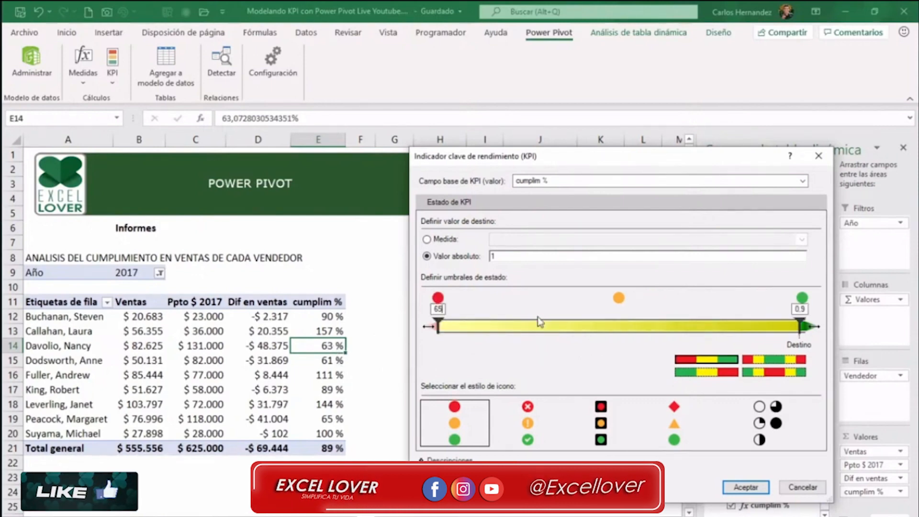
pyautogui.press('BackSpace')
pyautogui.press('BackSpace')
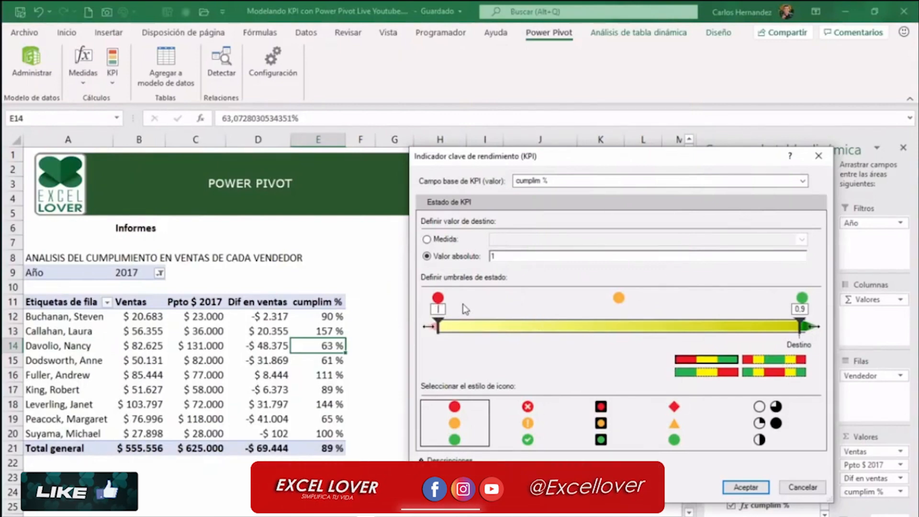
pyautogui.write('6.5')
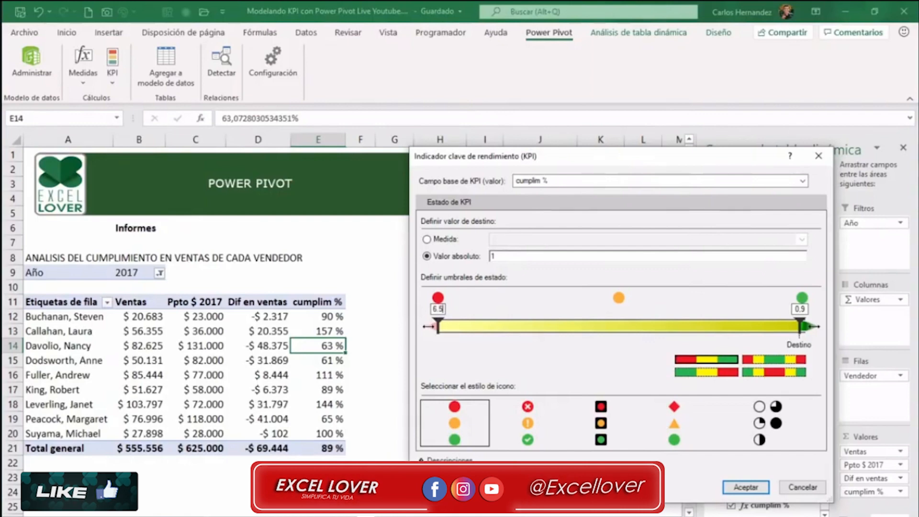
pyautogui.press('Tab')
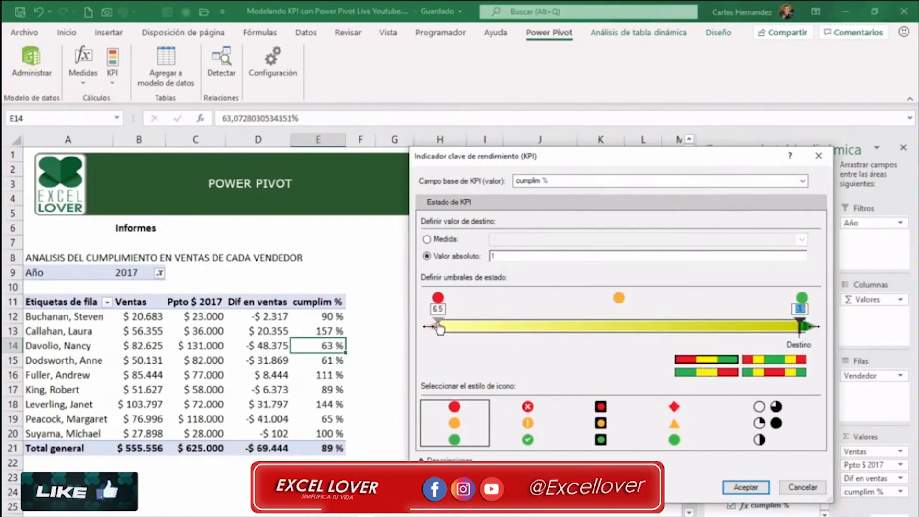
# Try to adjust the KPI's lower status threshold to 28 and 18, and the upper one to 0.7.
pyautogui.moveTo(436, 327); pyautogui.dragTo(647, 334)
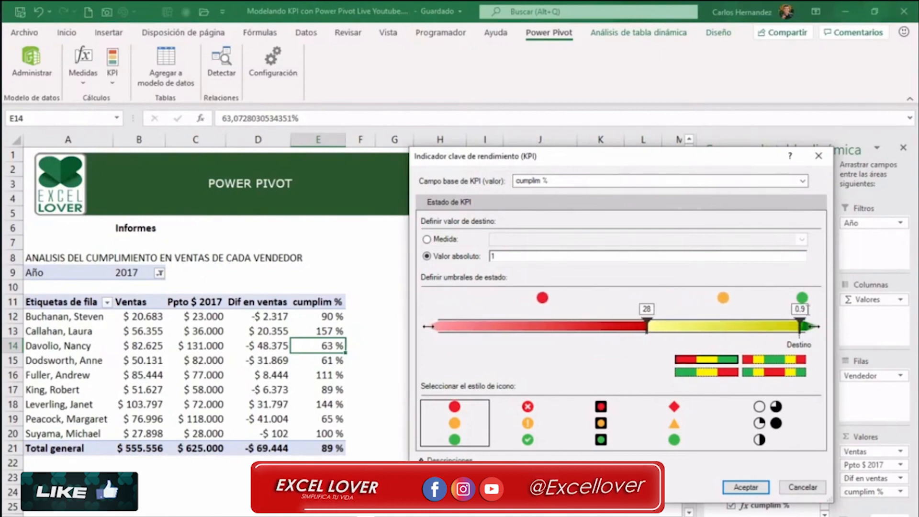
pyautogui.moveTo(803, 330)
pyautogui.mouseDown()
pyautogui.moveTo(788, 338)
pyautogui.moveTo(801, 336)
pyautogui.mouseUp()
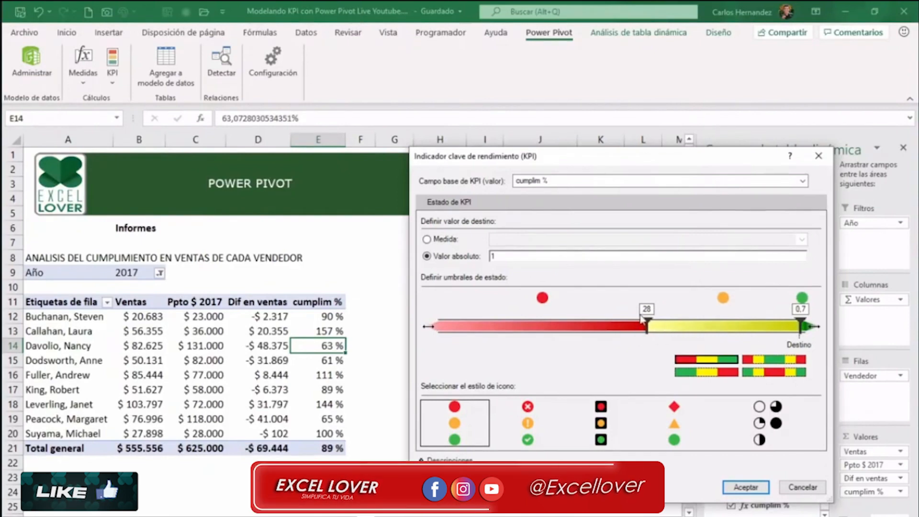
pyautogui.moveTo(647, 331)
pyautogui.mouseDown()
pyautogui.moveTo(715, 332)
pyautogui.moveTo(703, 332)
pyautogui.mouseUp()
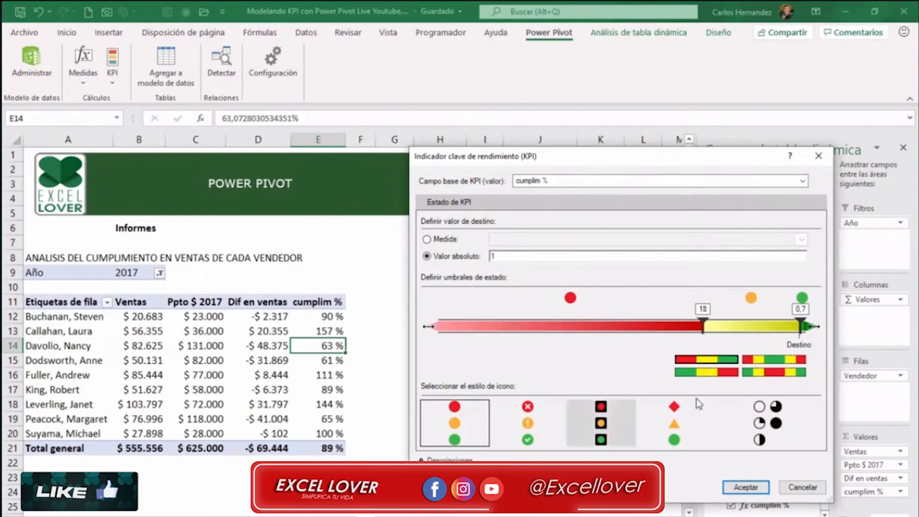
# Reset the KPI thresholds by switching the colour scheme away from and back to red-yellow-green, and set the upper threshold to 0.9.
pyautogui.click(766, 364)
pyautogui.click(723, 363)
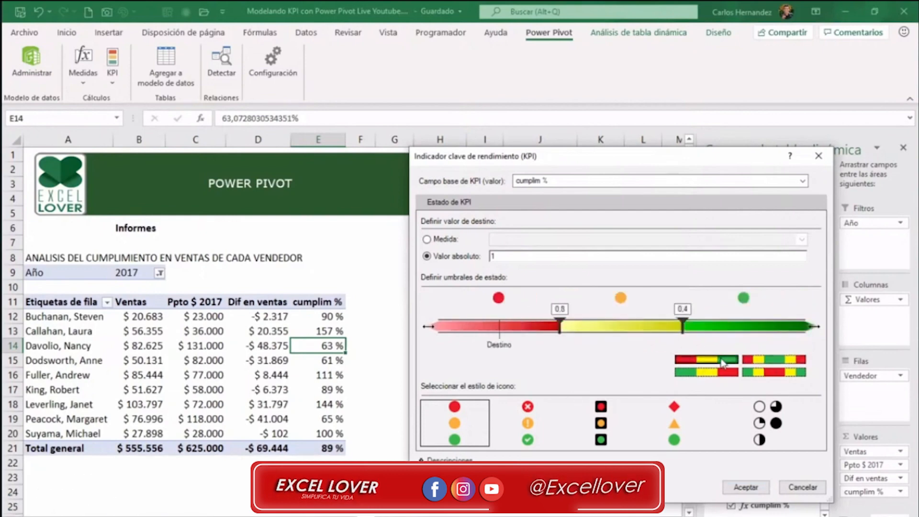
pyautogui.click(690, 309)
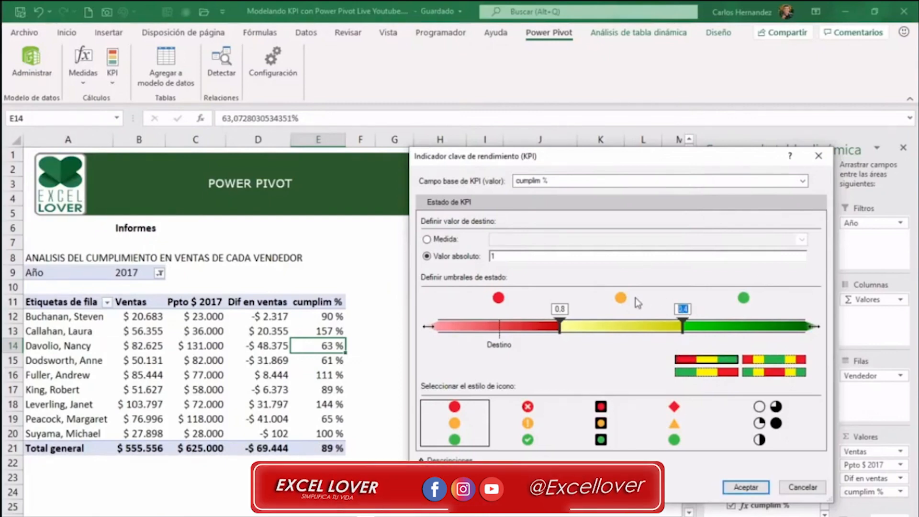
pyautogui.write('0')
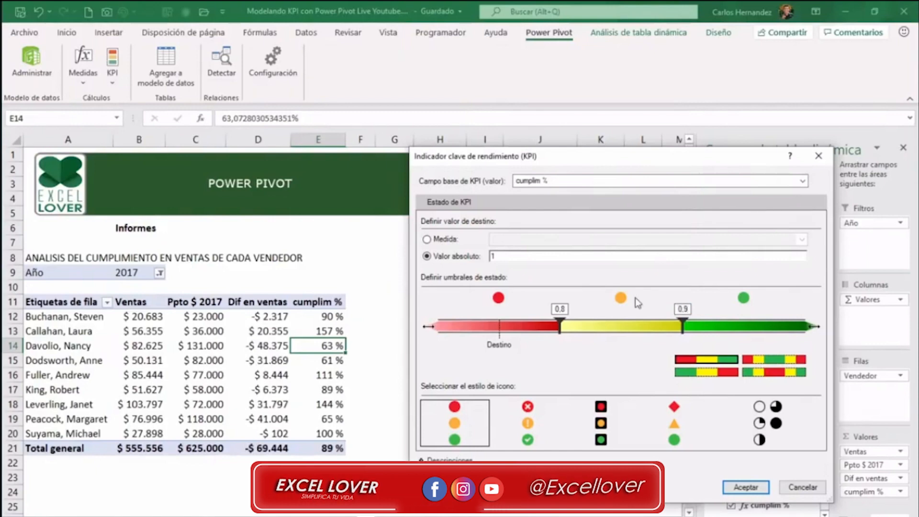
pyautogui.click(636, 298)
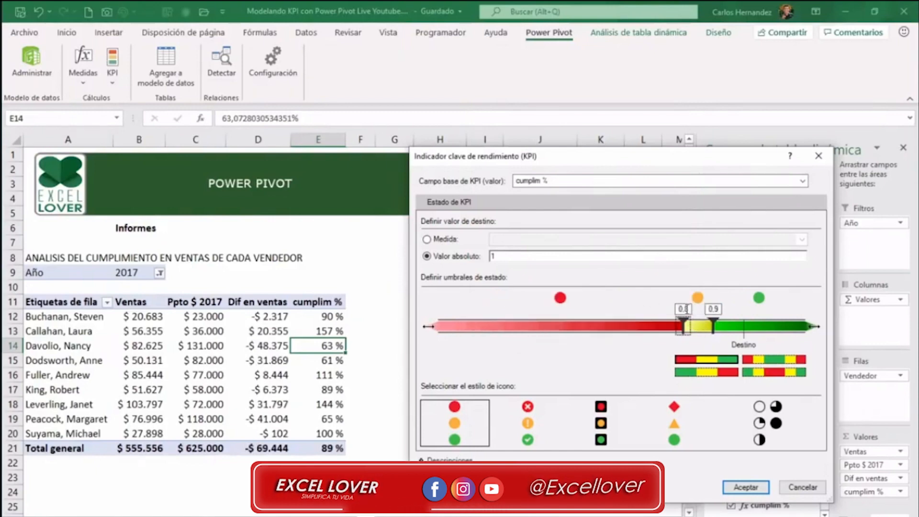
# Set the KPI's lower status threshold to 0.65 and apply the icon style with circled cross, exclamation mark and check mark.
pyautogui.click(686, 309)
pyautogui.press('BackSpace')
pyautogui.press('BackSpace')
pyautogui.press('BackSpace')
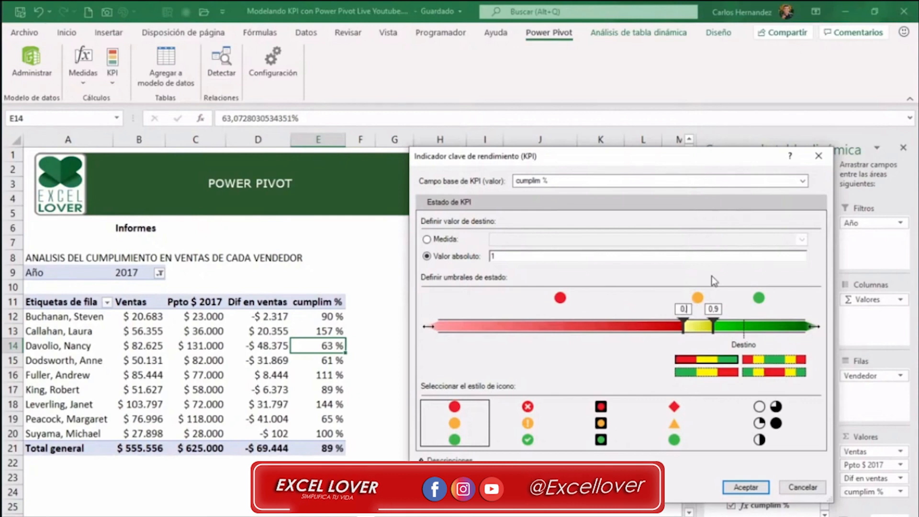
pyautogui.write('0,65')
pyautogui.press('Tab')
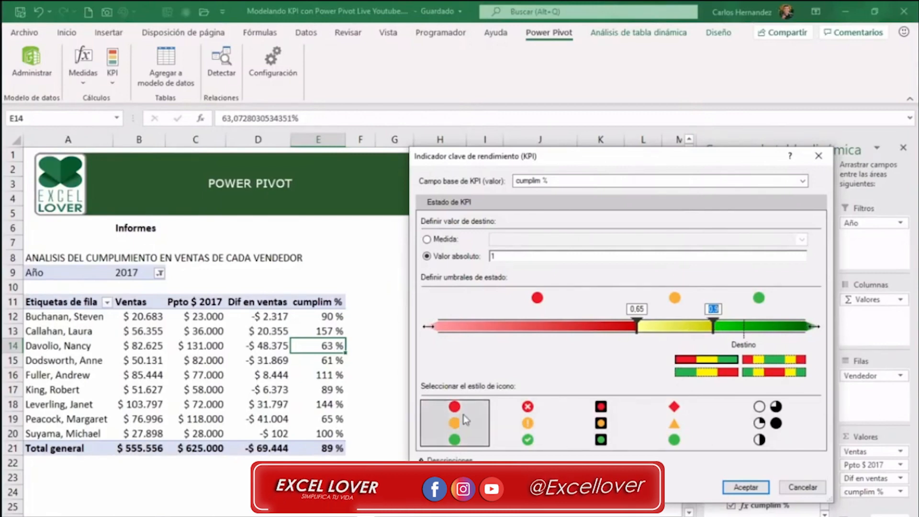
pyautogui.click(541, 431)
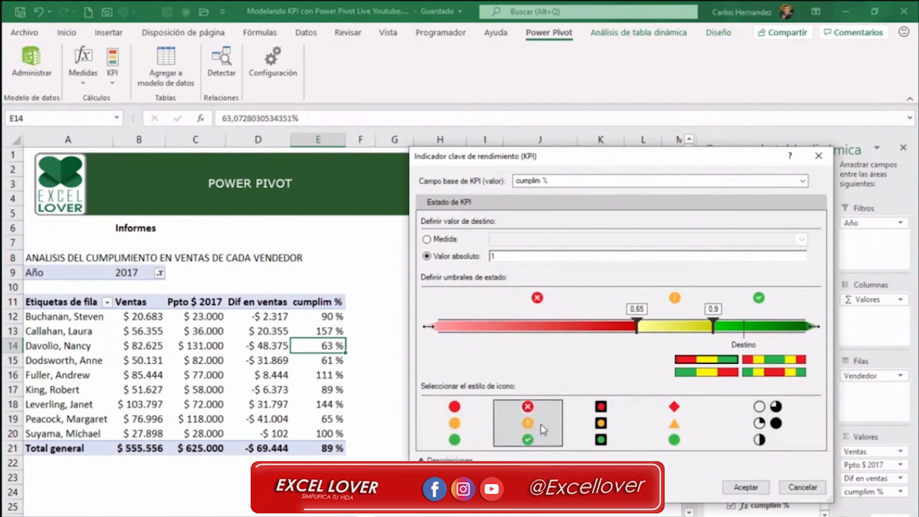
pyautogui.click(746, 487)
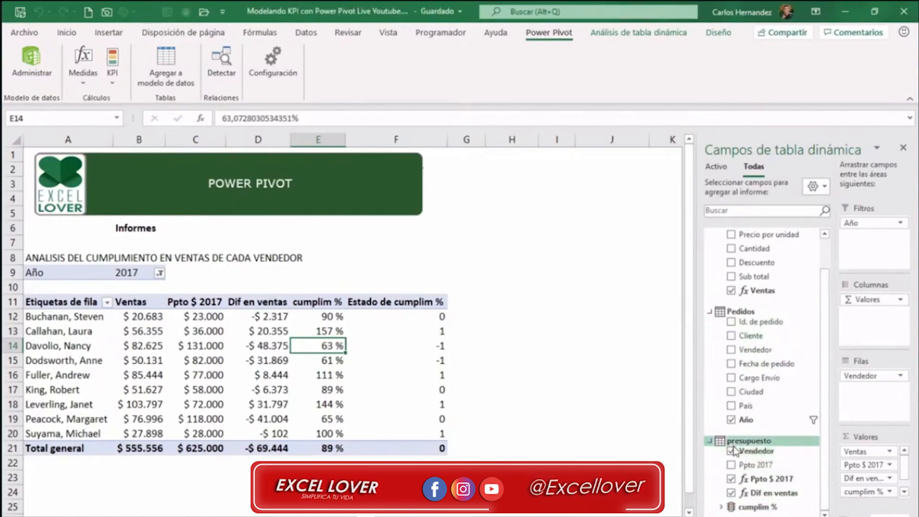
# Expand the cumplim % KPI in the field list, and remove and re-add its Valor and Estado fields in the pivot table.
pyautogui.click(723, 507)
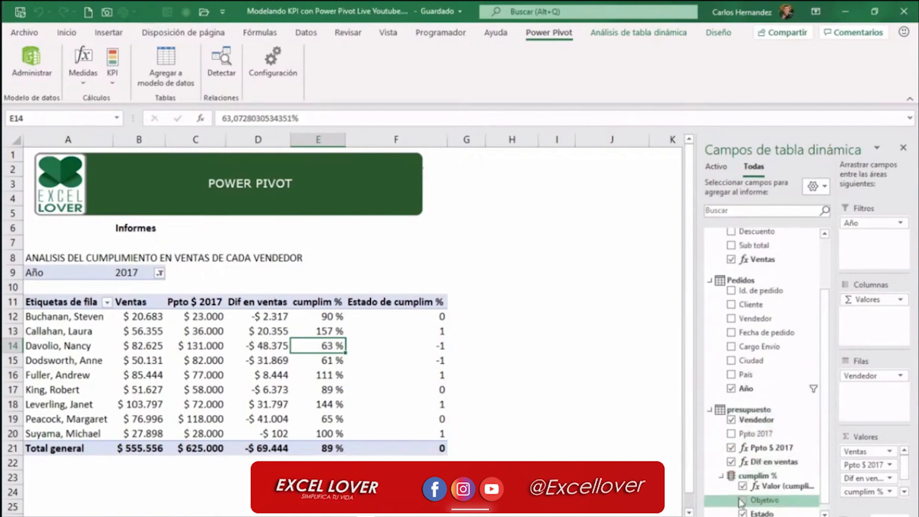
pyautogui.scroll(-1, 821, 479)
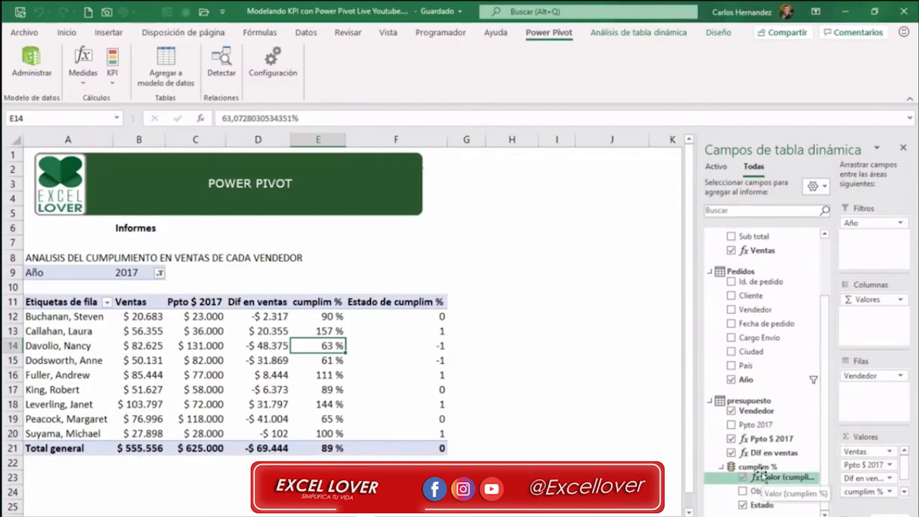
pyautogui.click(743, 478)
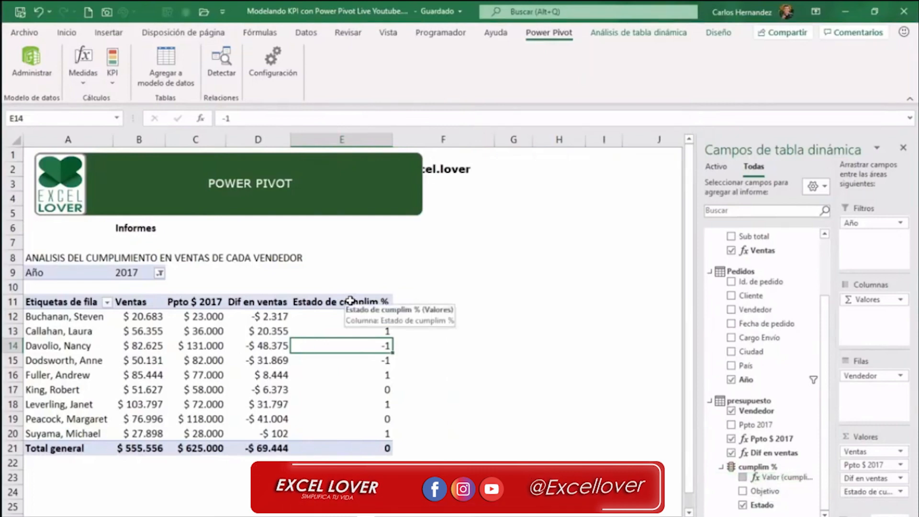
pyautogui.click(744, 477)
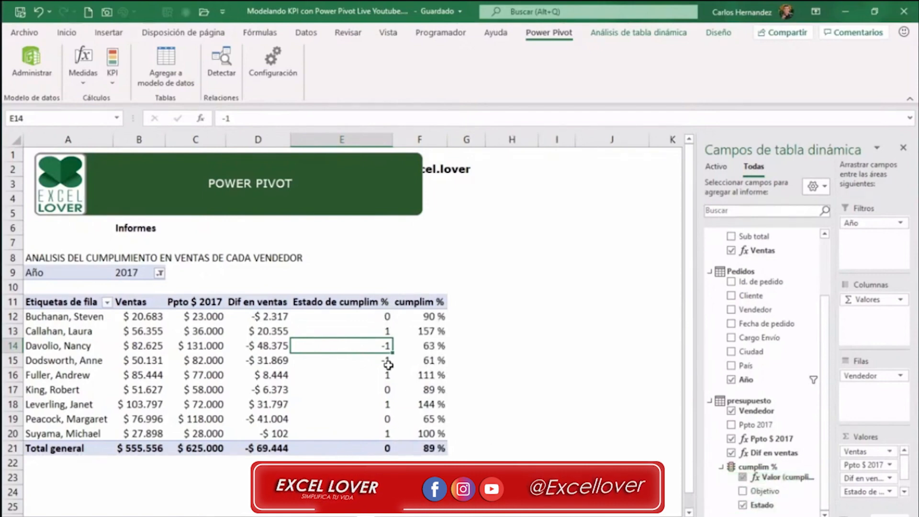
pyautogui.click(744, 507)
pyautogui.click(744, 507)
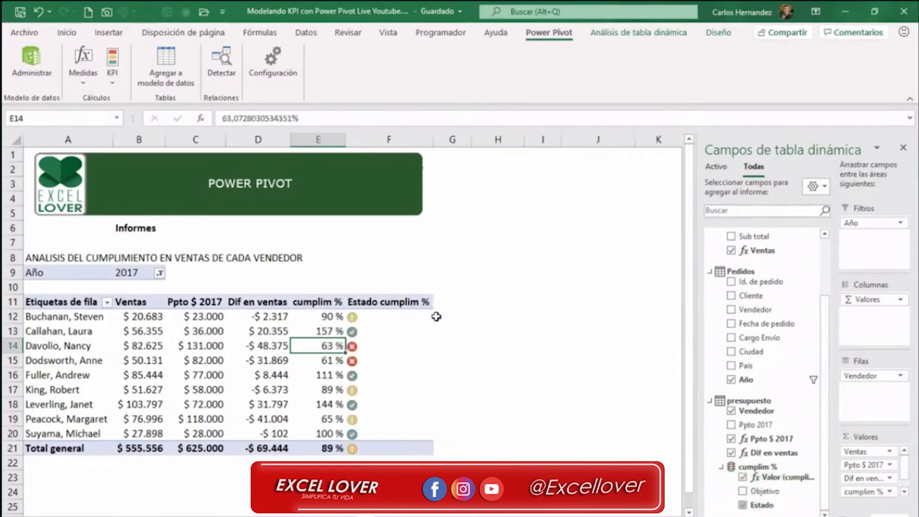
# Review the finished report column by column, from the salespeople, sales, budget and difference to the cumplim % and its KPI status.
pyautogui.click(540, 297)
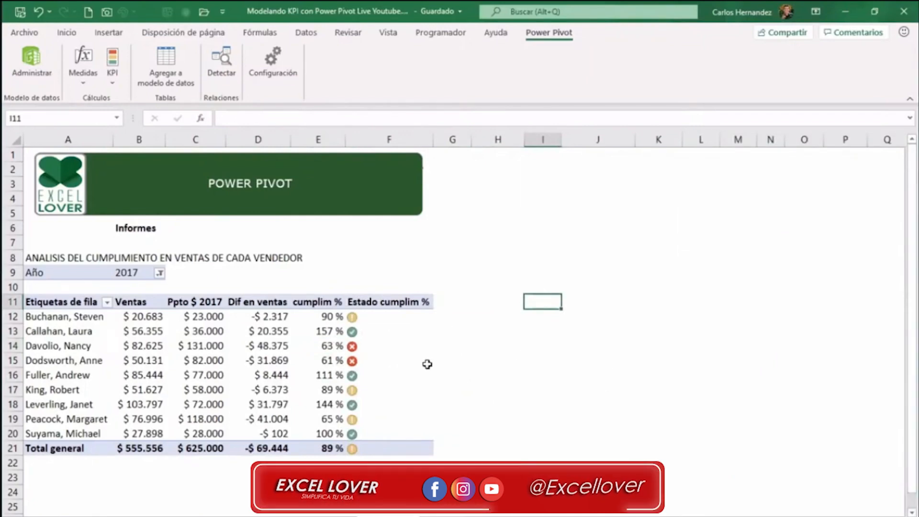
pyautogui.moveTo(71, 320); pyautogui.dragTo(131, 374)
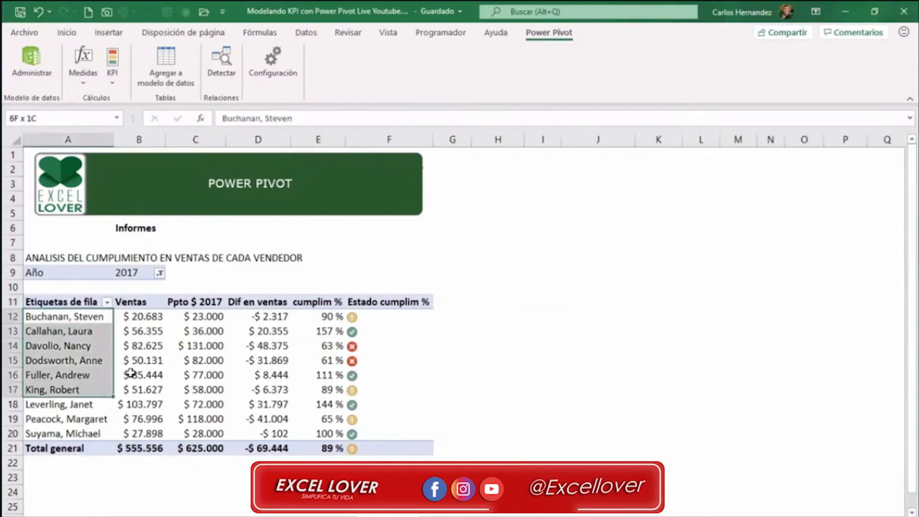
pyautogui.moveTo(137, 314); pyautogui.dragTo(138, 405)
pyautogui.moveTo(207, 314); pyautogui.dragTo(206, 419)
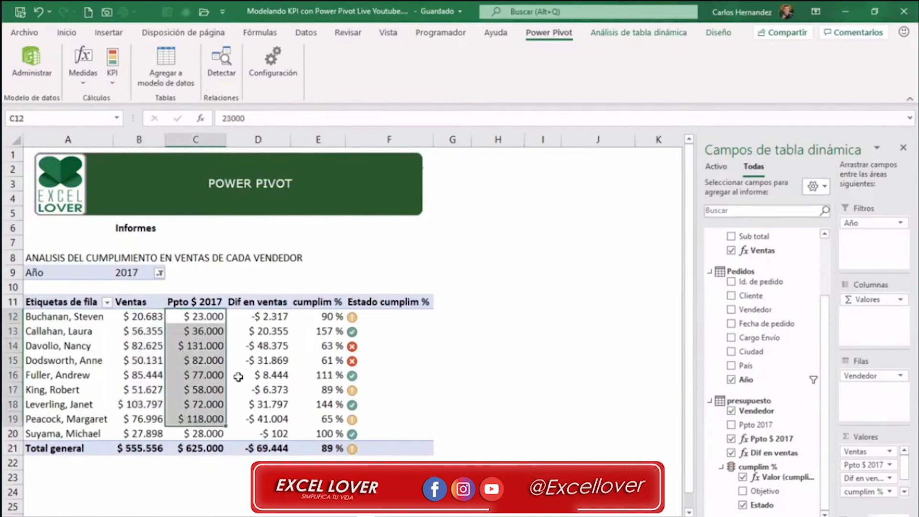
pyautogui.moveTo(274, 315); pyautogui.dragTo(268, 406)
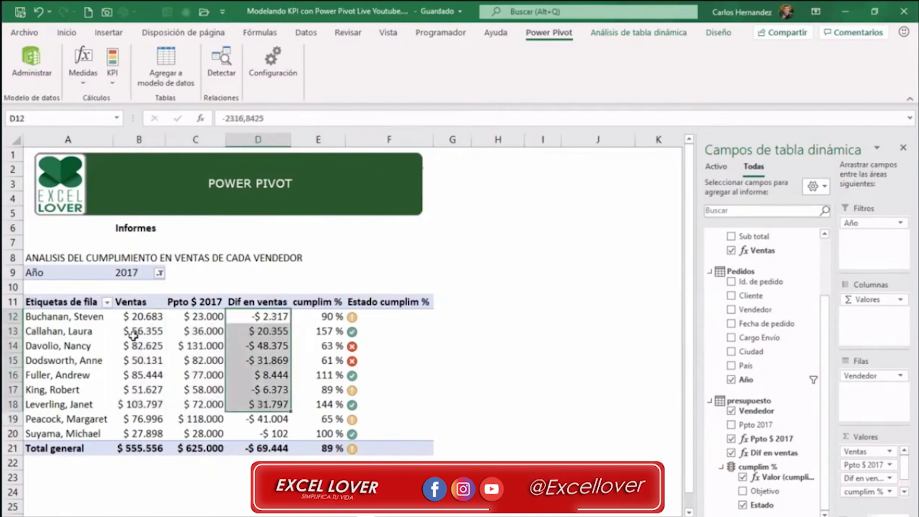
pyautogui.moveTo(322, 317); pyautogui.dragTo(318, 432)
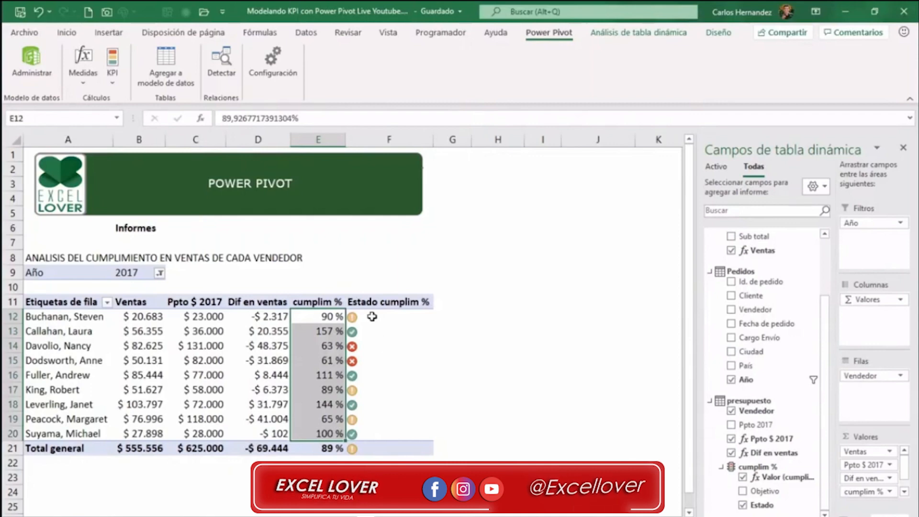
pyautogui.moveTo(372, 317); pyautogui.dragTo(374, 433)
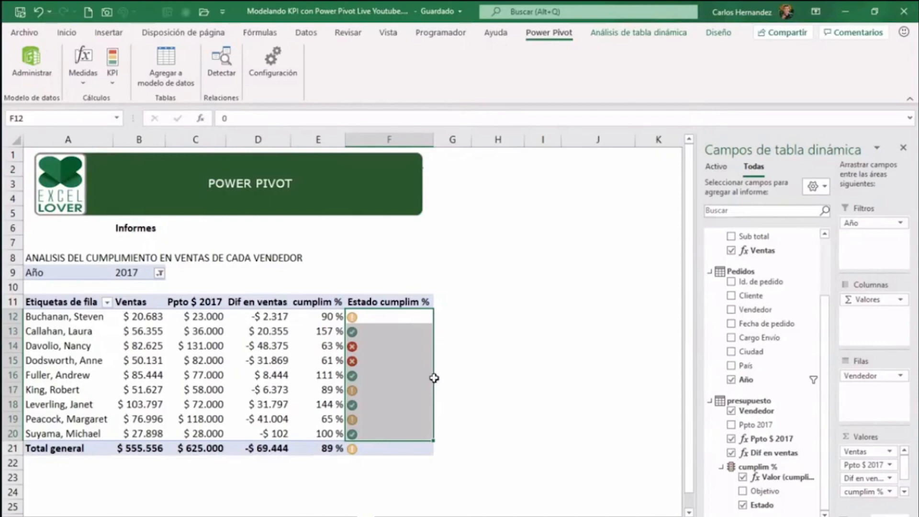
pyautogui.click(422, 252)
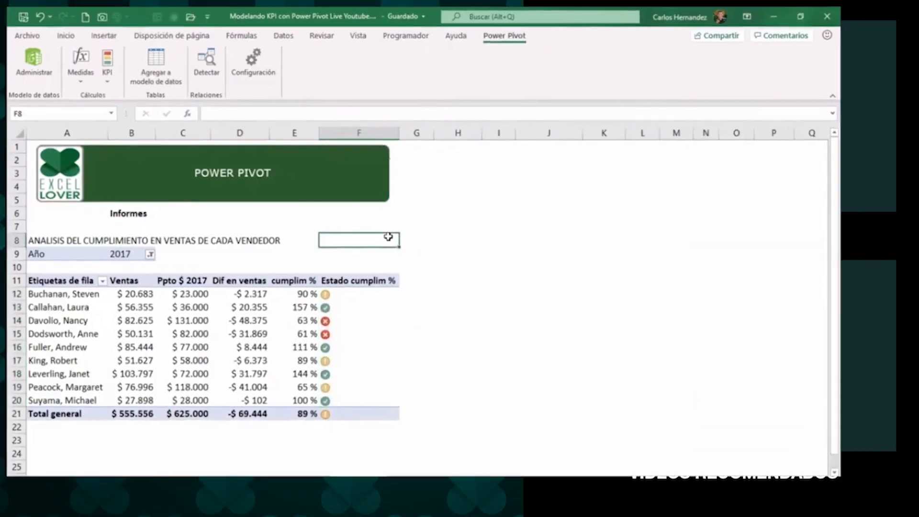